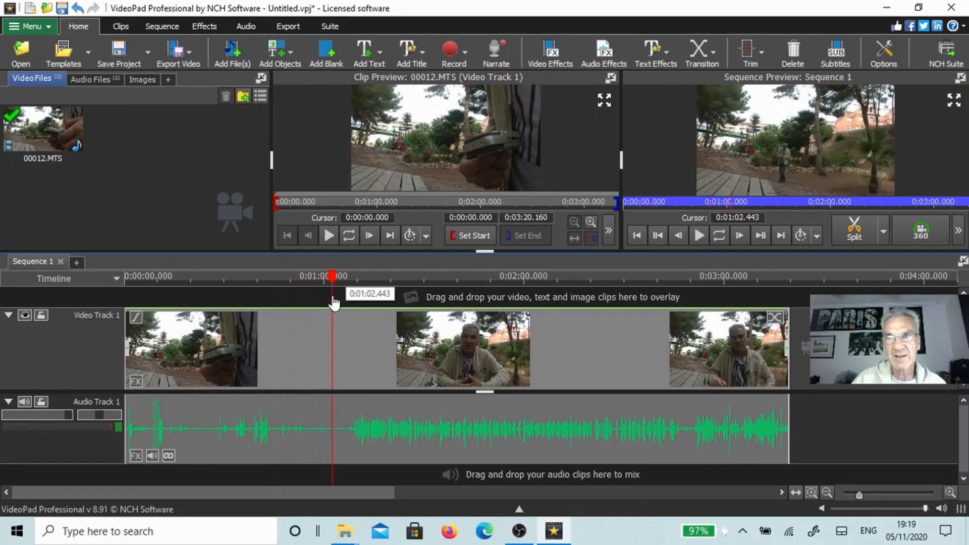
# Split the clip at 0:01:02.443 and delete the part before the split
pyautogui.click(854, 231)
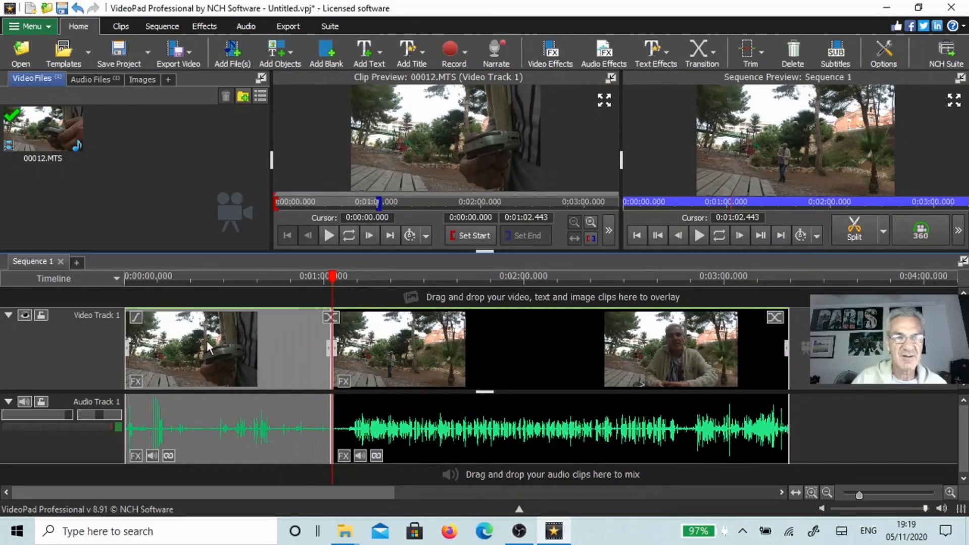
pyautogui.rightClick(209, 348)
pyautogui.click(280, 217)
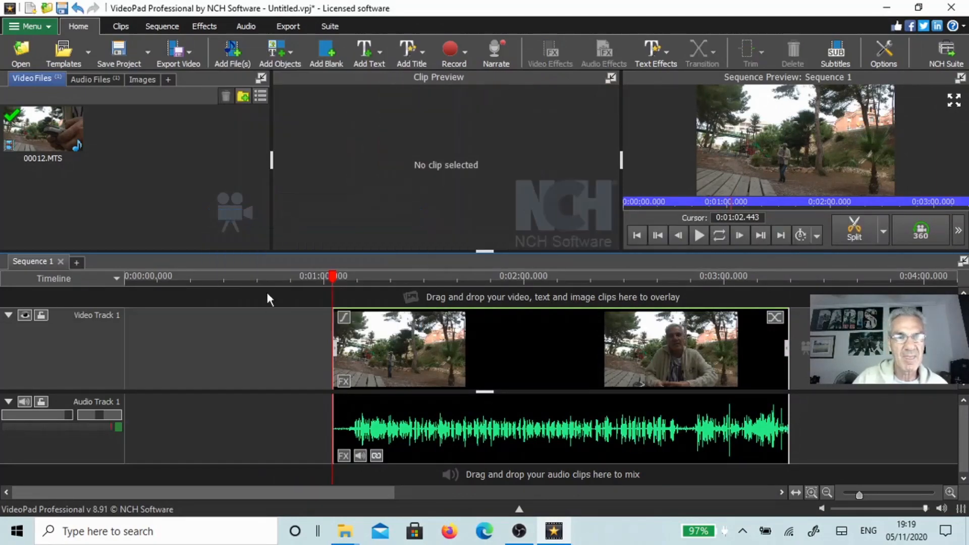
# Close the gap at the beginning of Video Track 1 and return the playhead to the start of the sequence
pyautogui.rightClick(210, 353)
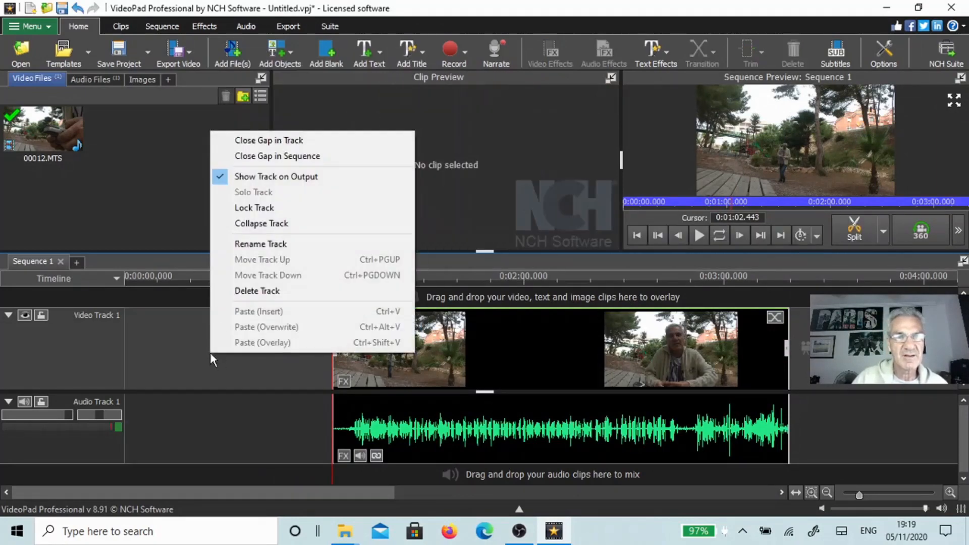
pyautogui.click(265, 140)
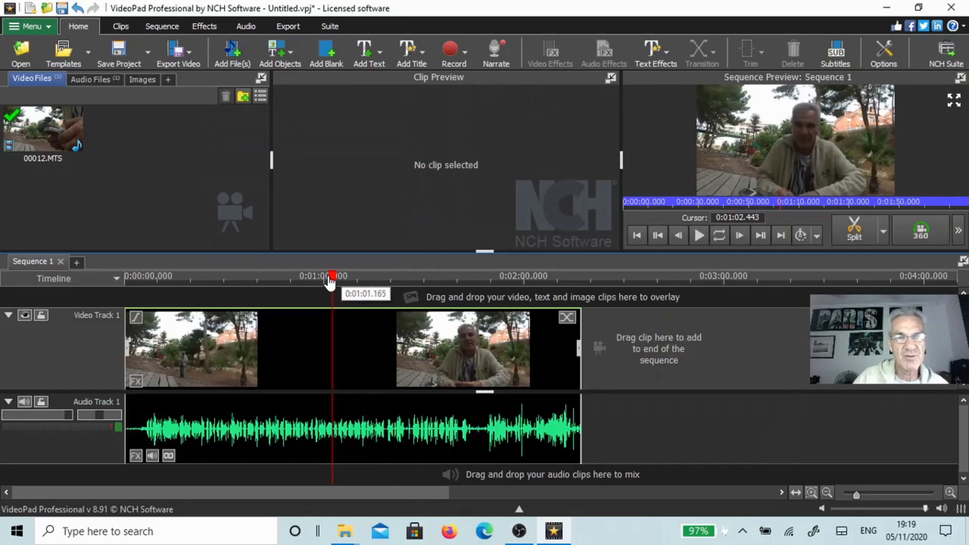
pyautogui.moveTo(330, 282); pyautogui.dragTo(99, 281)
# Select the remaining 00012.MTS clip and undock its clip preview into a separate window
pyautogui.click(291, 359)
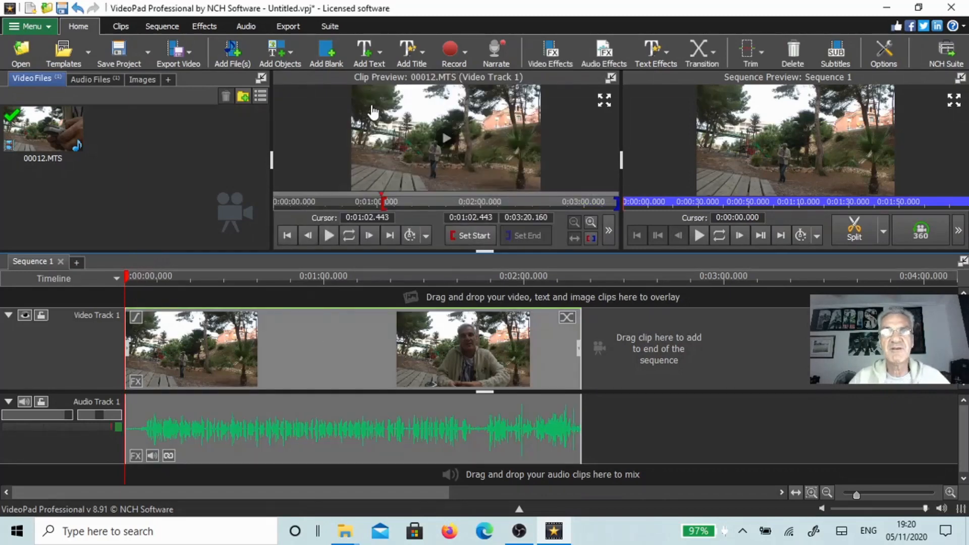
pyautogui.click(612, 79)
pyautogui.moveTo(639, 26); pyautogui.dragTo(677, 30)
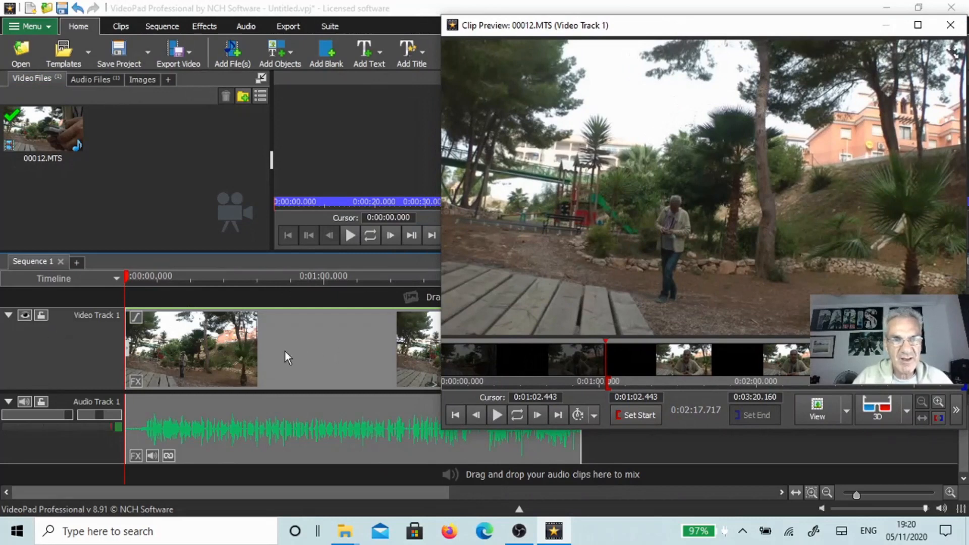
# Add the Old Film effect to the 00012.MTS clip from the Artistic video effects
pyautogui.click(136, 380)
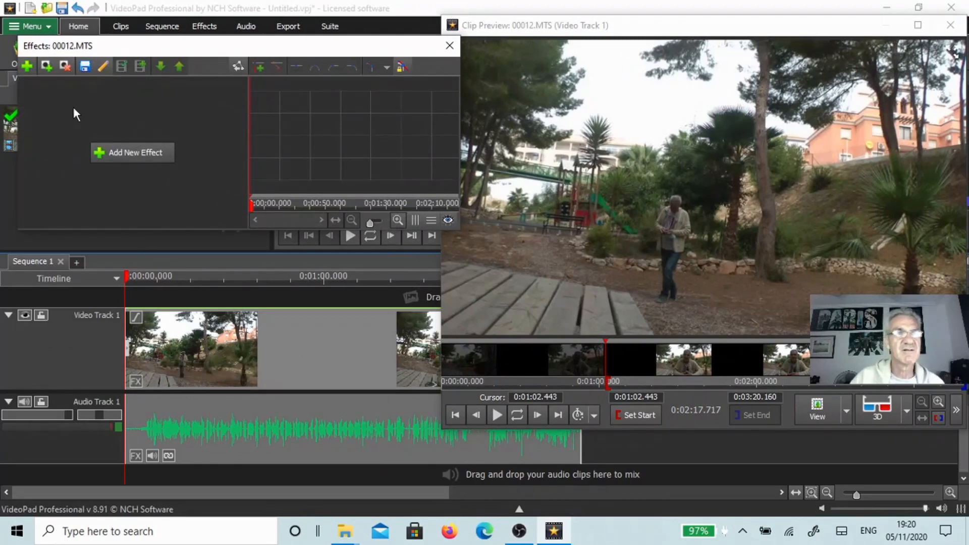
pyautogui.click(27, 66)
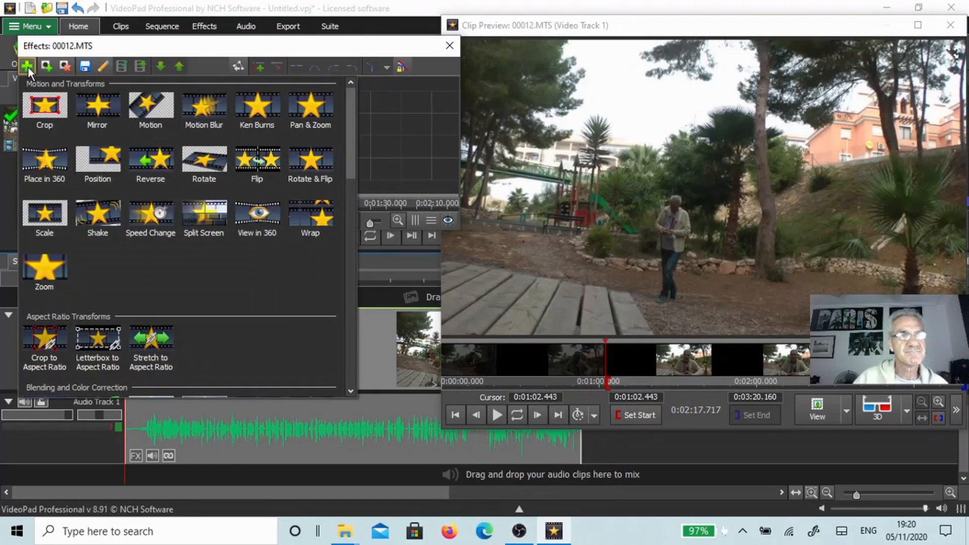
pyautogui.scroll(-10, 102, 232)
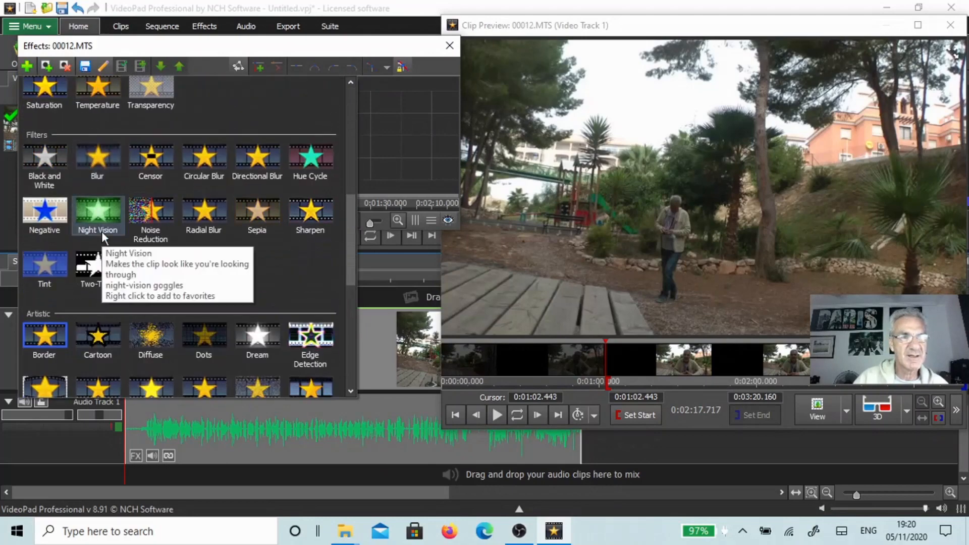
pyautogui.scroll(-3, 105, 237)
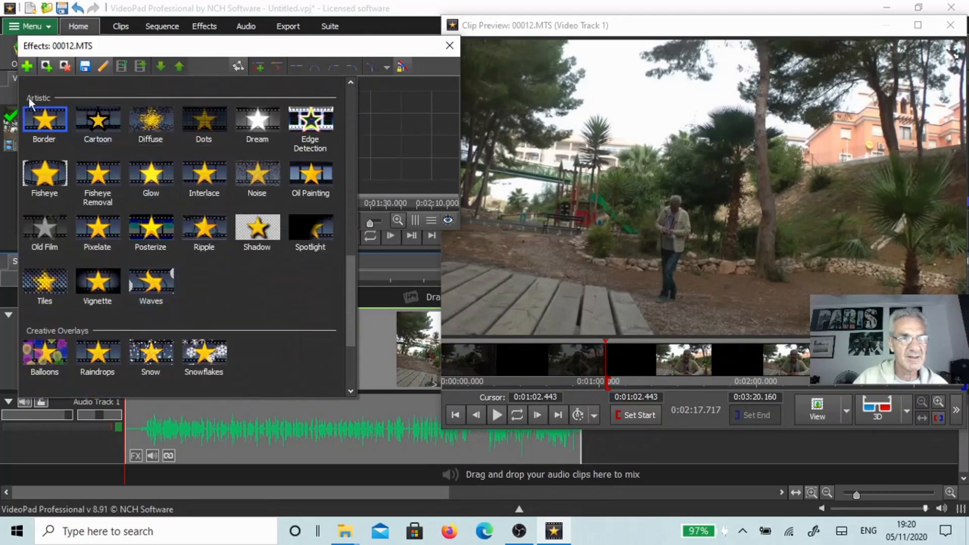
pyautogui.click(45, 228)
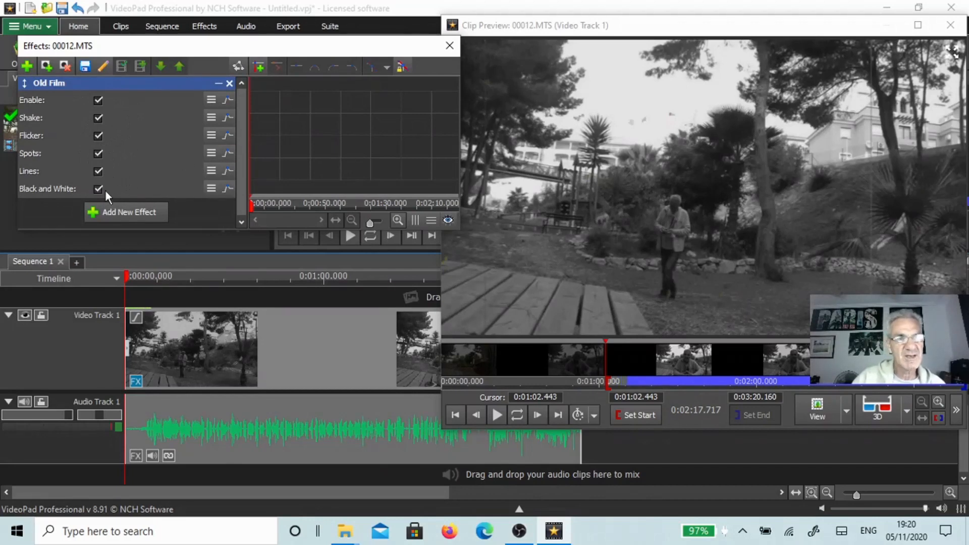
# Turn off the Old Film options Black and White, Lines, Spots, Flicker and Shake, and disable the effect itself
pyautogui.click(99, 189)
pyautogui.click(98, 172)
pyautogui.click(98, 154)
pyautogui.click(98, 136)
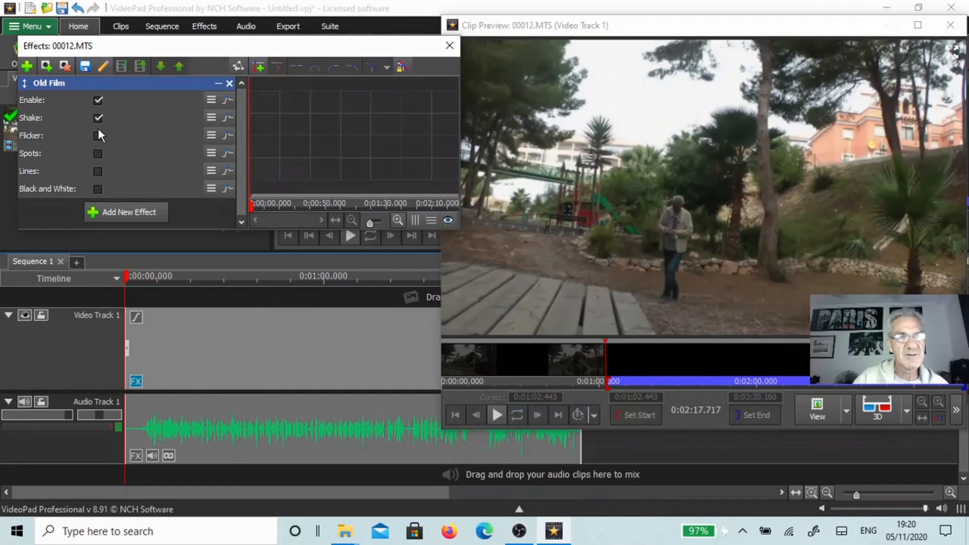
pyautogui.click(98, 117)
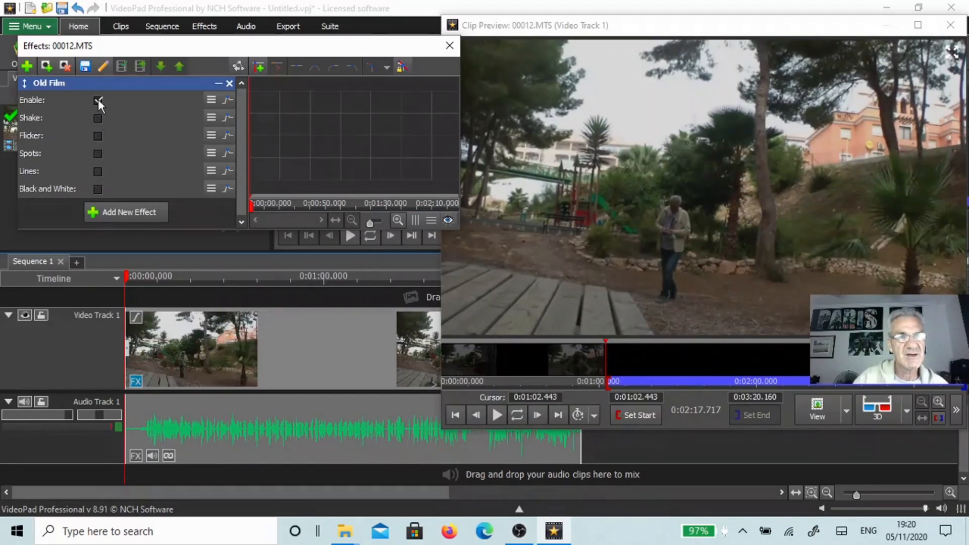
pyautogui.click(98, 100)
# Play a short stretch of the clip preview with Old Film disabled, pausing at 0:01:04.487
pyautogui.moveTo(579, 242)
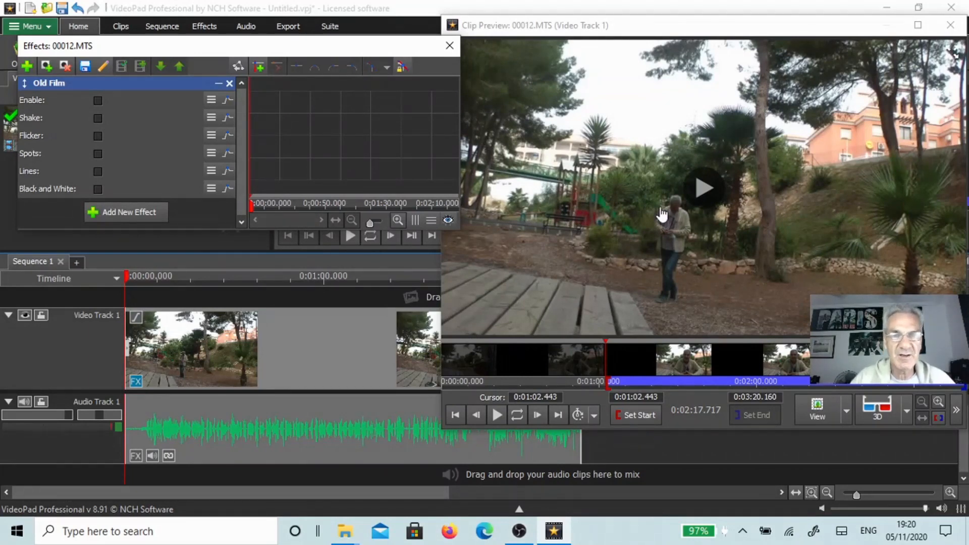
pyautogui.click(498, 414)
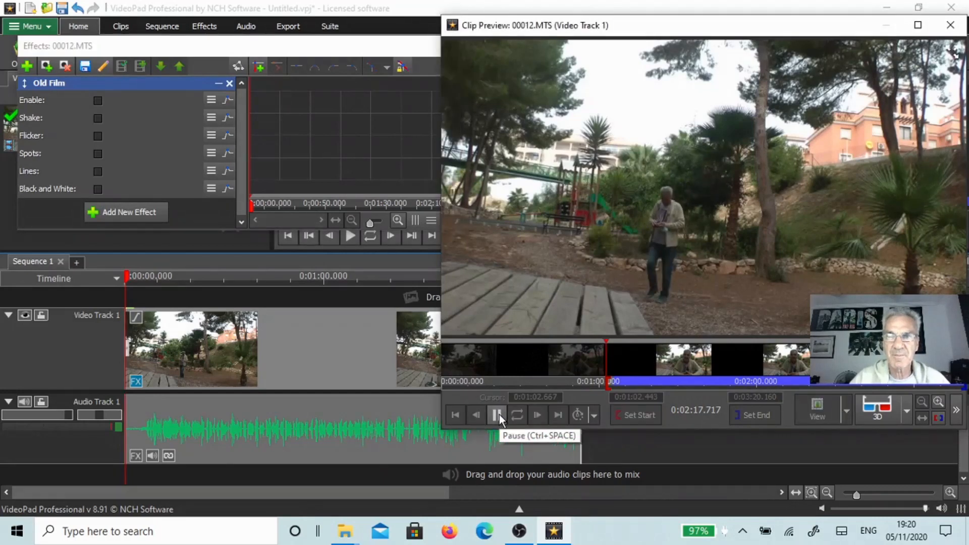
pyautogui.click(497, 415)
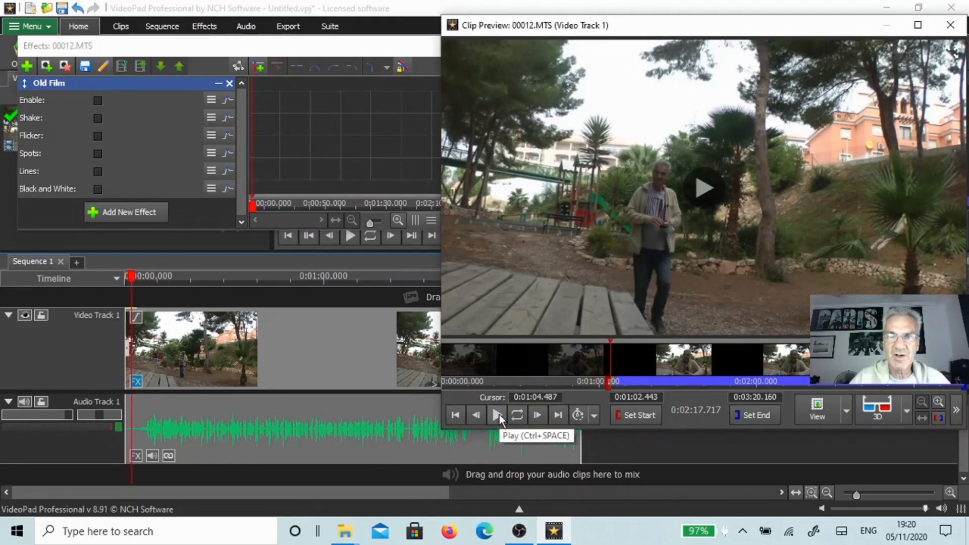
# Keyframe the Old Film effect at 0:01:04.487 with Enable and Shake turned on, and play the preview up to 0:01:06.570
pyautogui.click(261, 64)
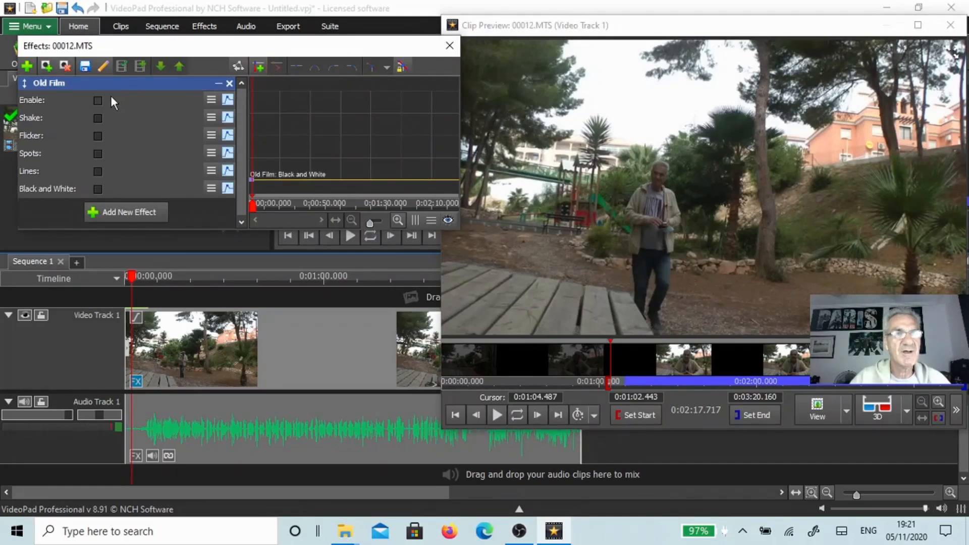
pyautogui.click(99, 100)
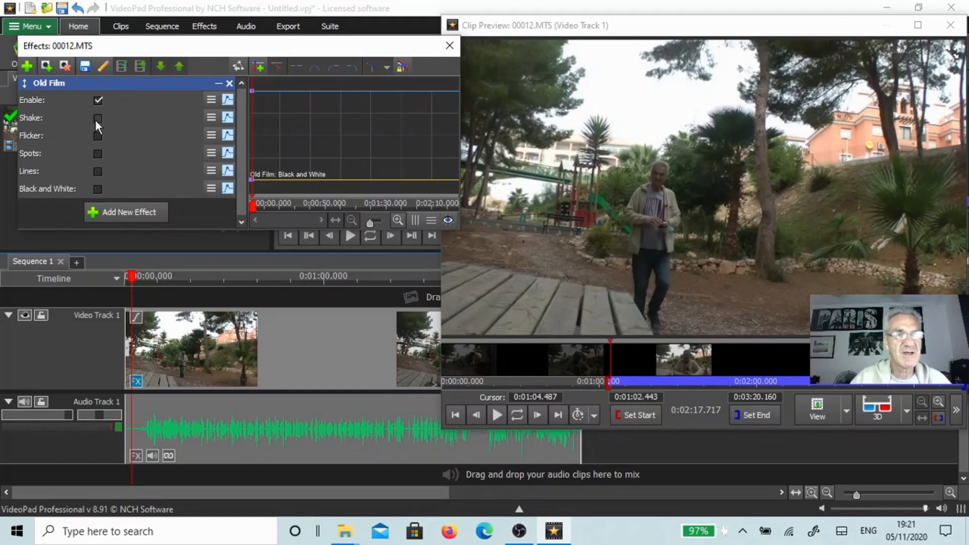
pyautogui.click(96, 119)
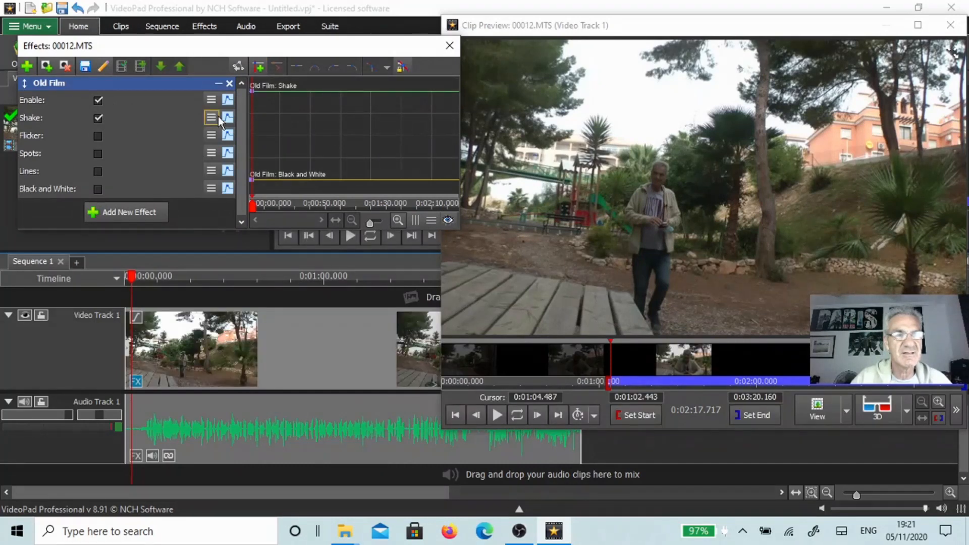
pyautogui.click(261, 64)
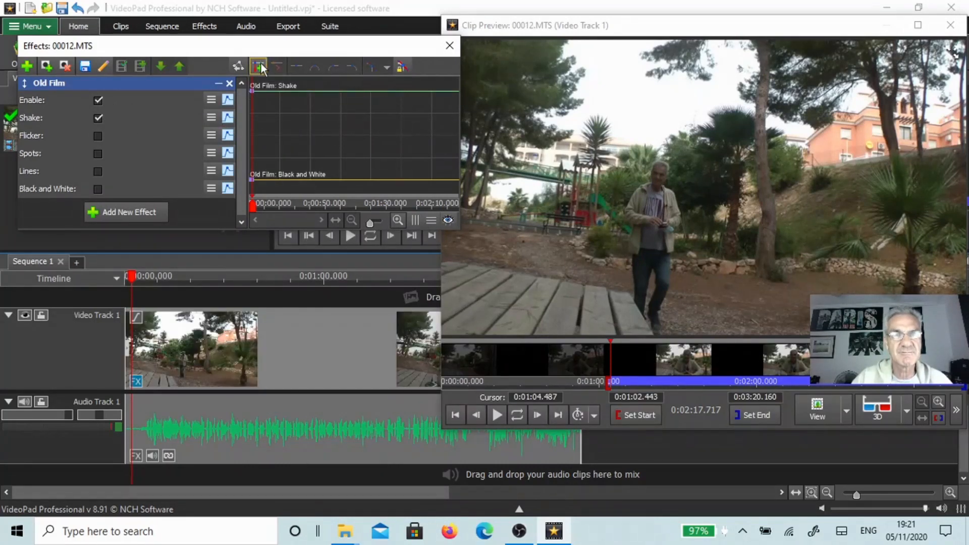
pyautogui.click(497, 415)
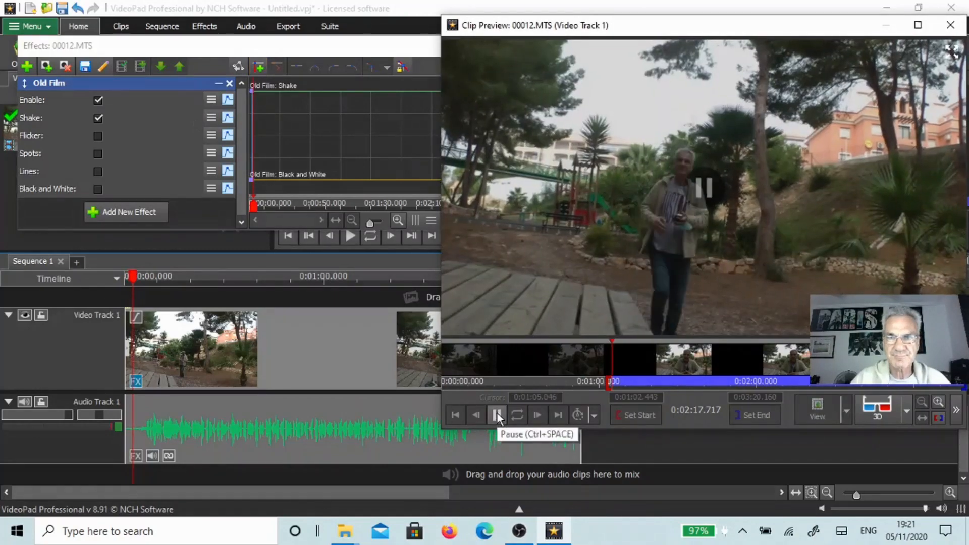
pyautogui.click(497, 413)
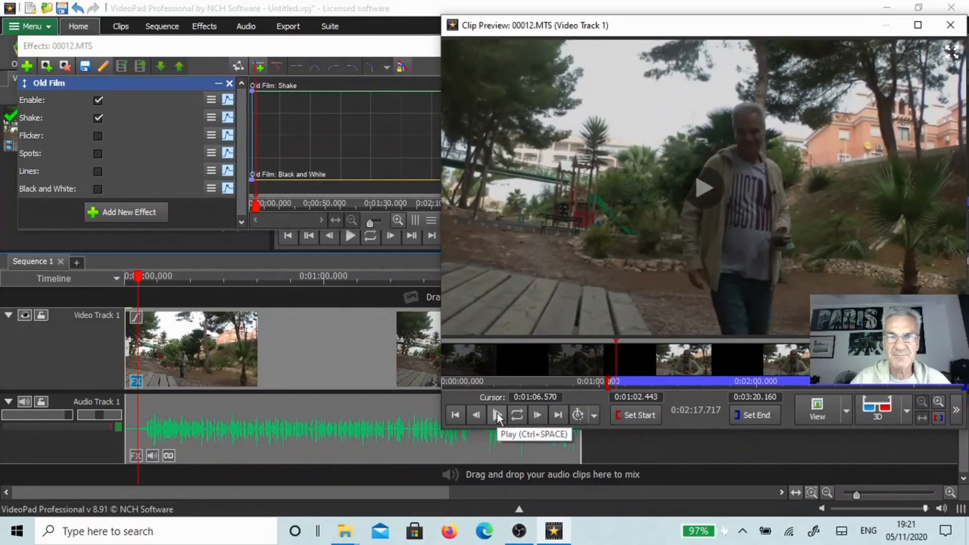
# Keyframe the Old Film effect at 0:01:06.570 with Flicker and Spots also turned on, and play the preview up to 0:01:09.764
pyautogui.click(259, 66)
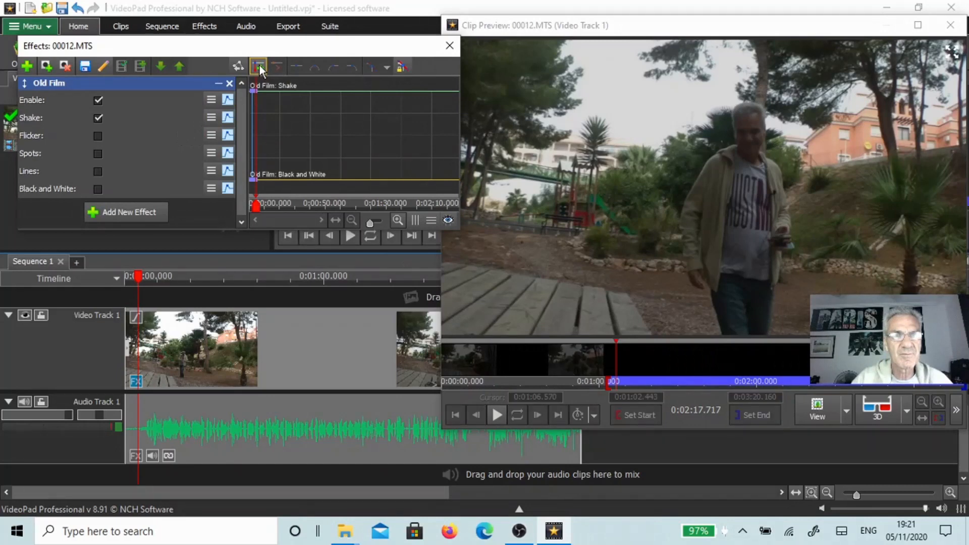
pyautogui.click(101, 137)
pyautogui.click(98, 152)
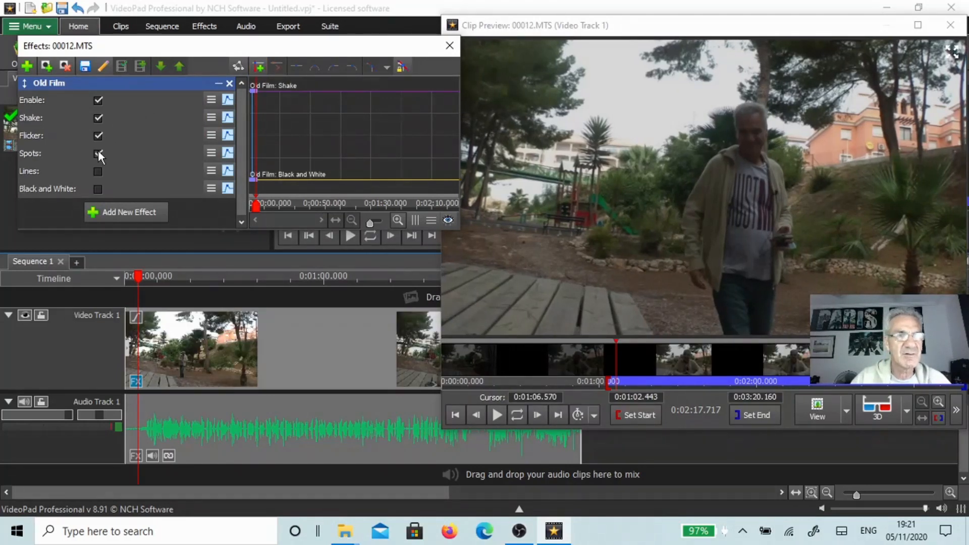
pyautogui.click(261, 68)
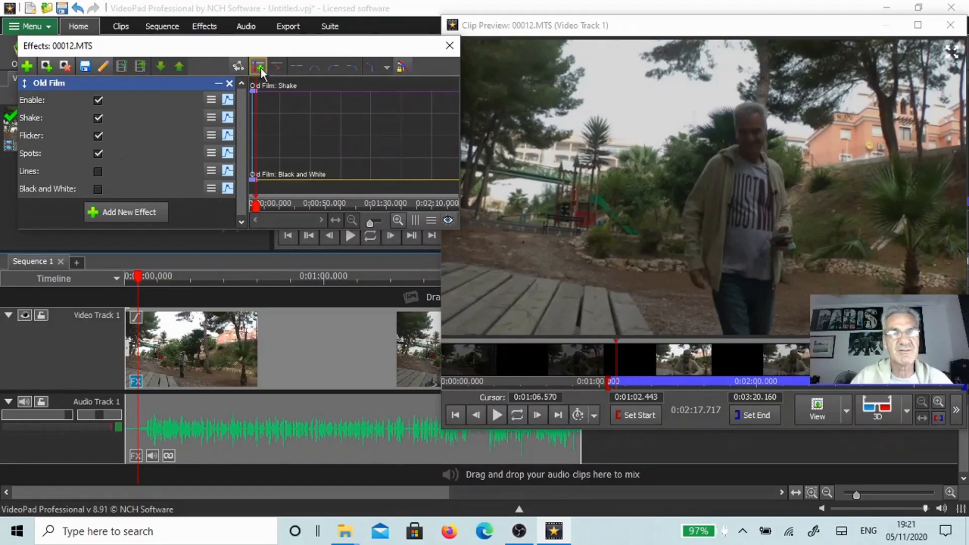
pyautogui.click(497, 415)
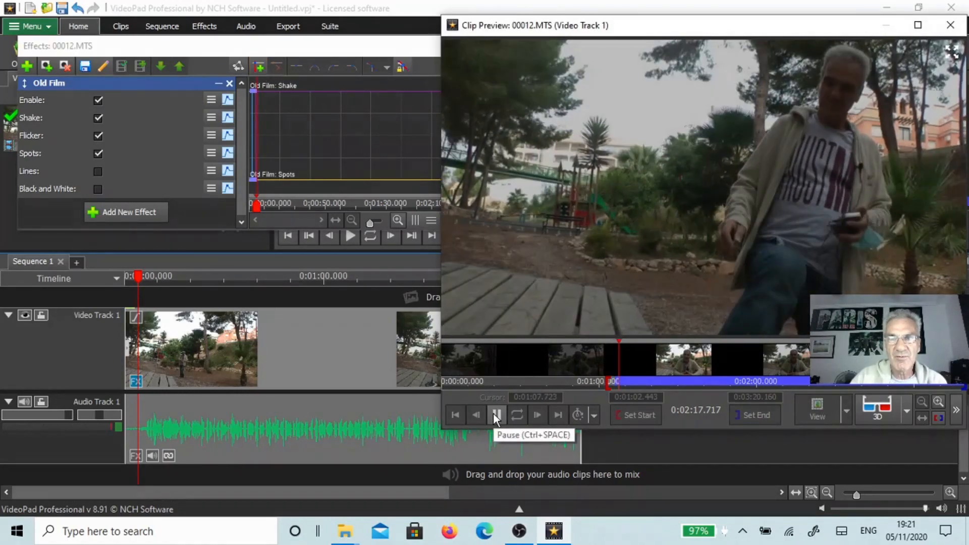
pyautogui.click(496, 415)
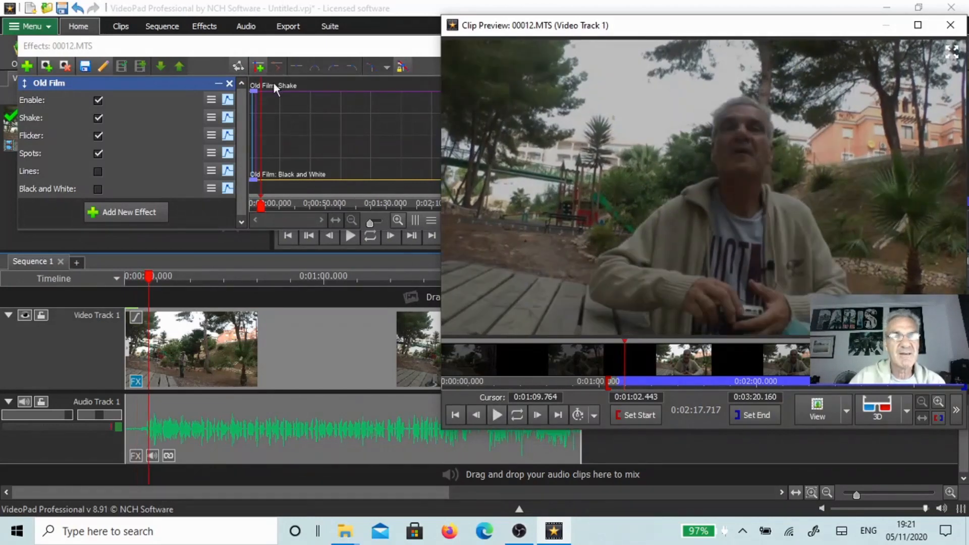
# Keyframe the Old Film effect at 0:01:09.764 with Lines also turned on, and play the preview up to 0:01:14.705
pyautogui.click(259, 65)
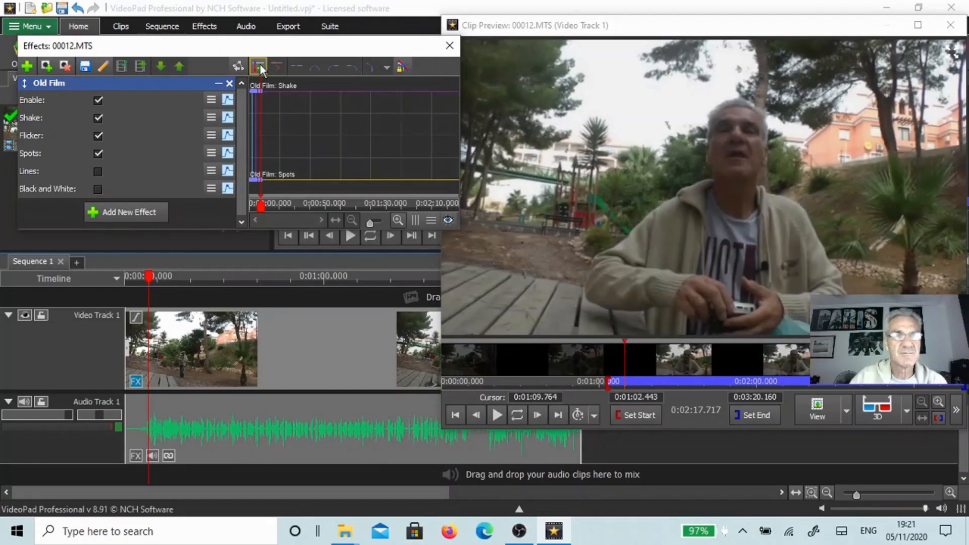
pyautogui.click(98, 172)
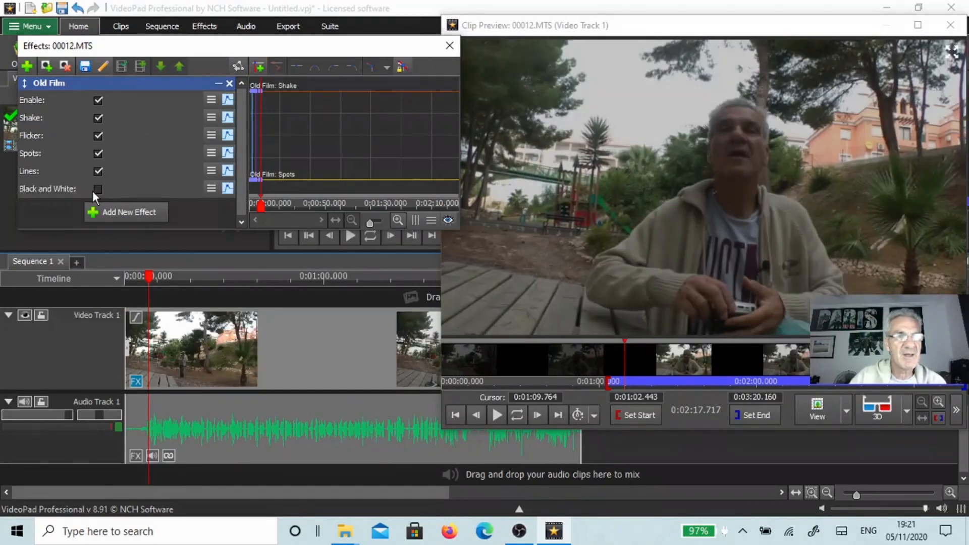
pyautogui.click(258, 66)
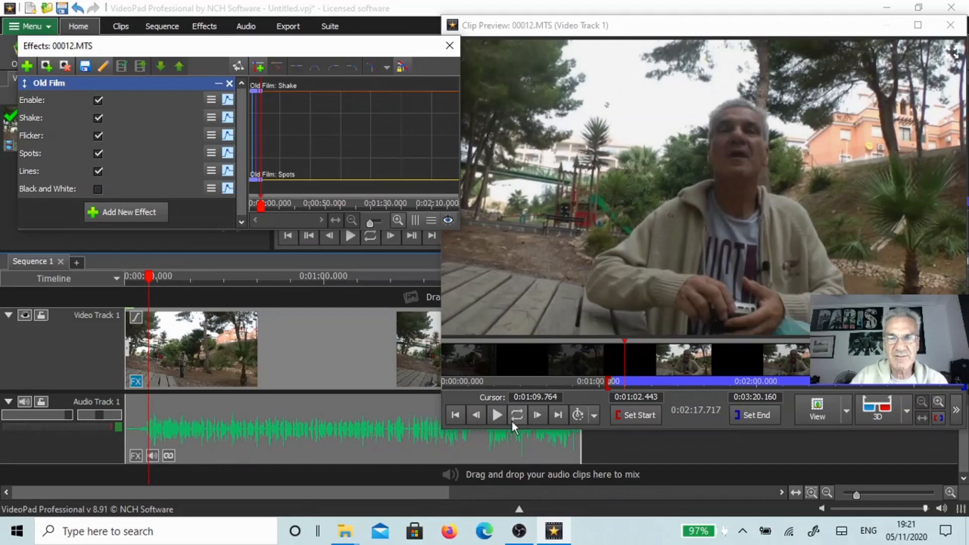
pyautogui.click(494, 415)
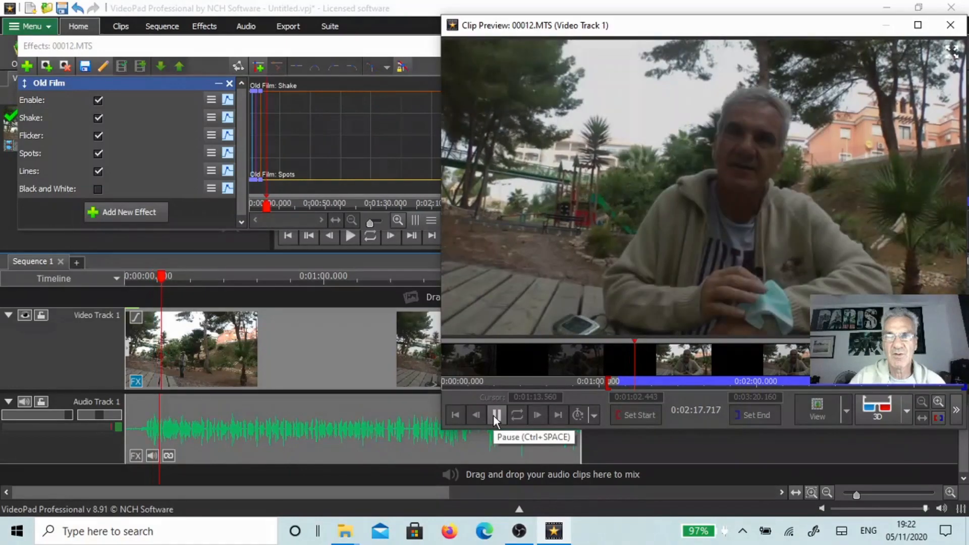
pyautogui.click(494, 415)
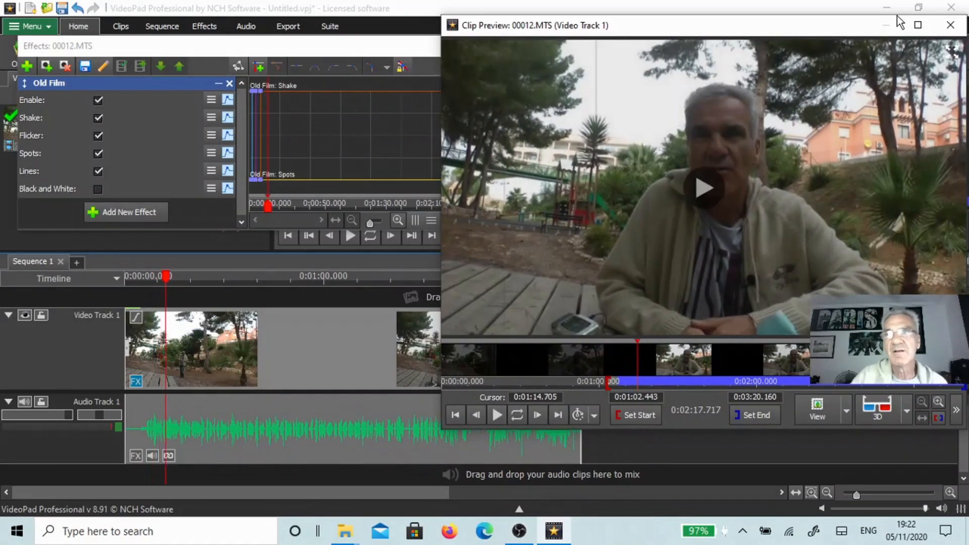
# Close the separate preview window, remove the Old Film effect from the clip and close its effects window
pyautogui.click(954, 29)
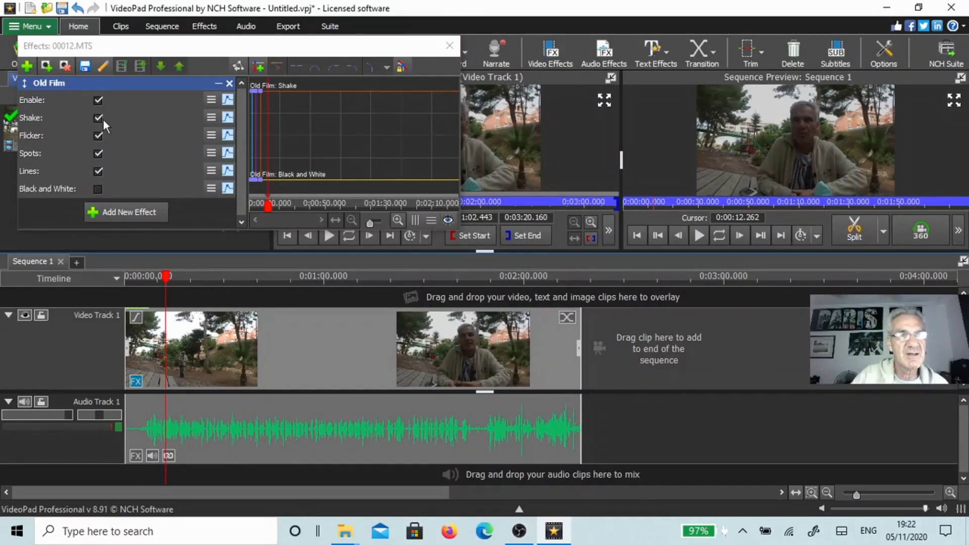
pyautogui.click(230, 84)
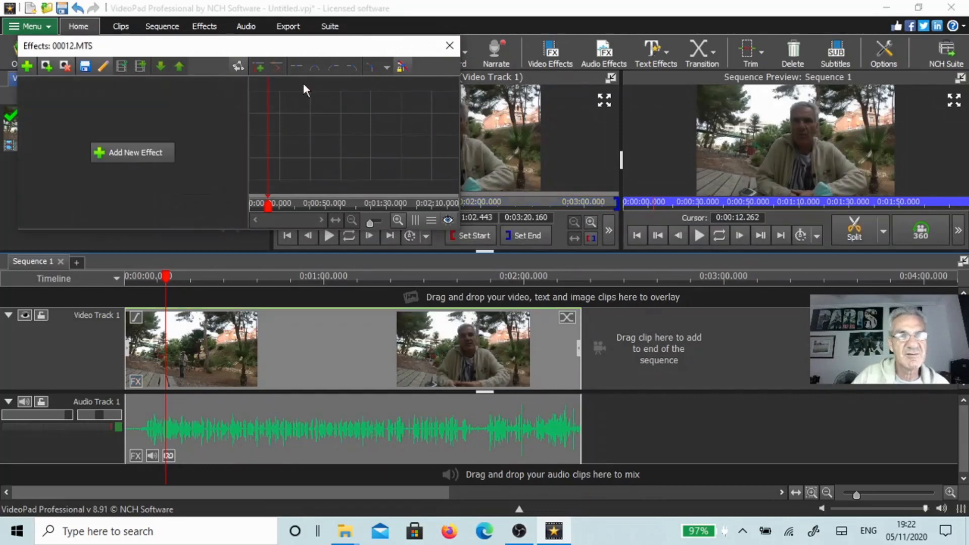
pyautogui.click(449, 46)
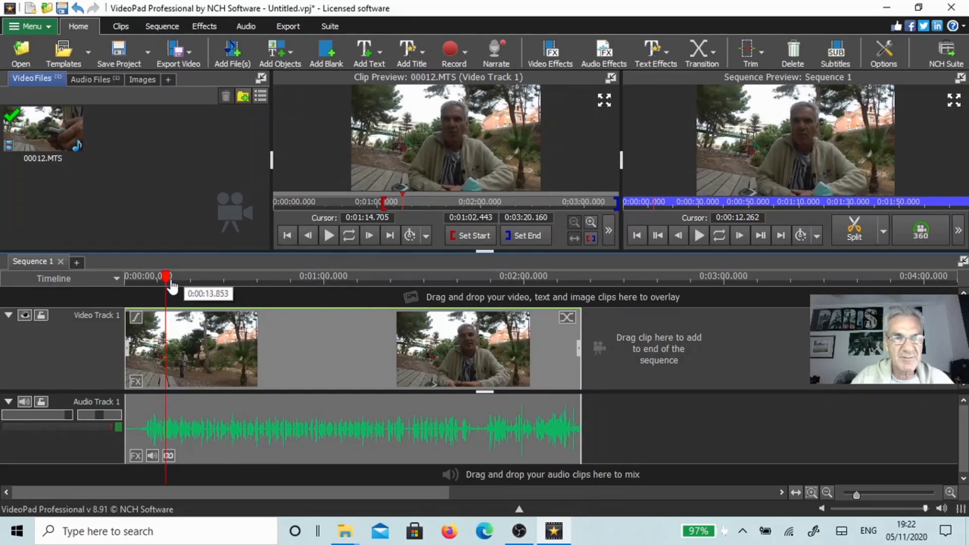
# Scrub and play through the clip and the sequence to look for a suitable place to split the video
pyautogui.moveTo(169, 284); pyautogui.dragTo(409, 314)
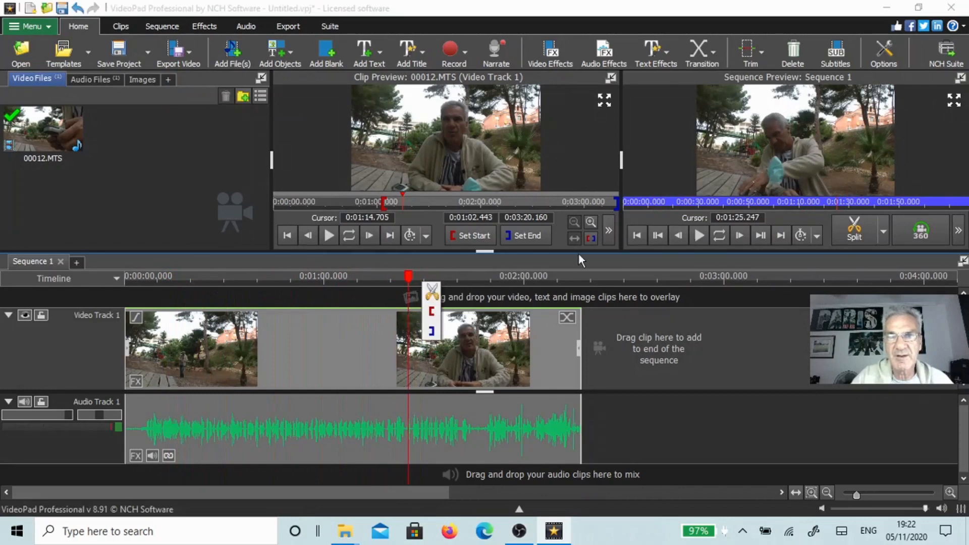
pyautogui.click(332, 233)
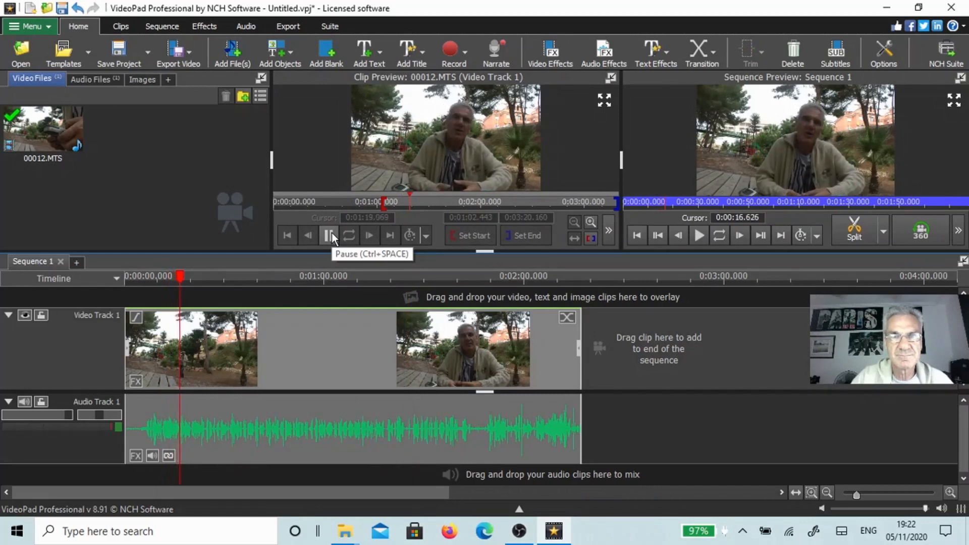
pyautogui.click(332, 234)
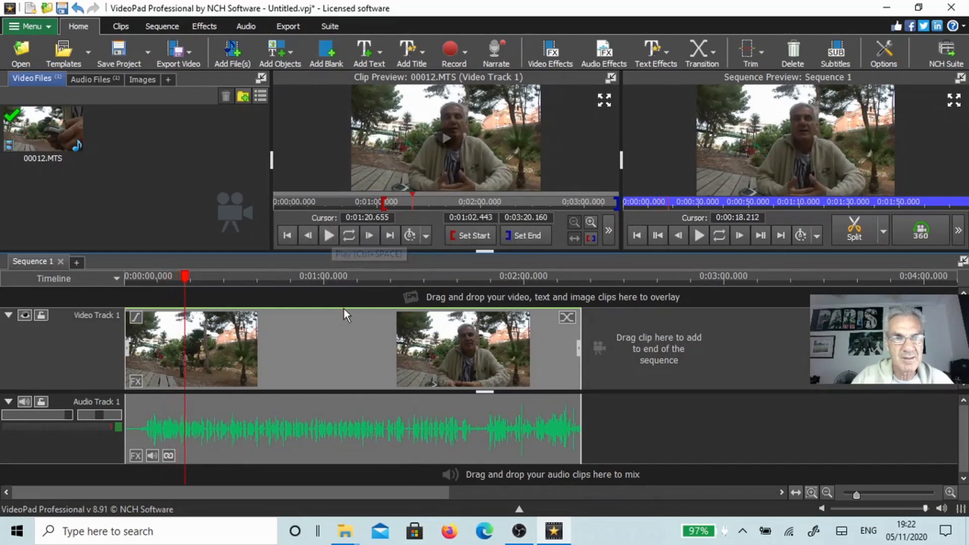
pyautogui.click(431, 290)
pyautogui.moveTo(431, 287)
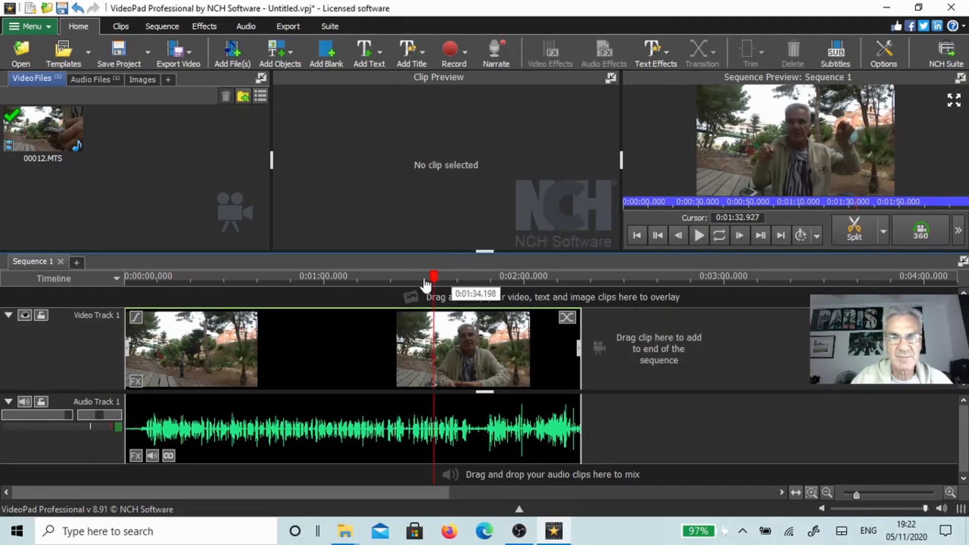
pyautogui.click(358, 289)
pyautogui.click(795, 172)
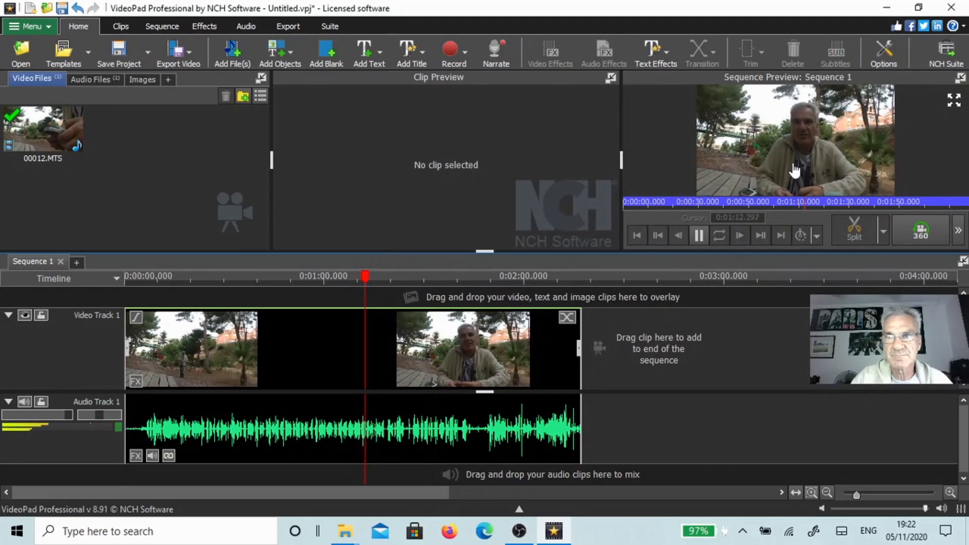
pyautogui.click(795, 171)
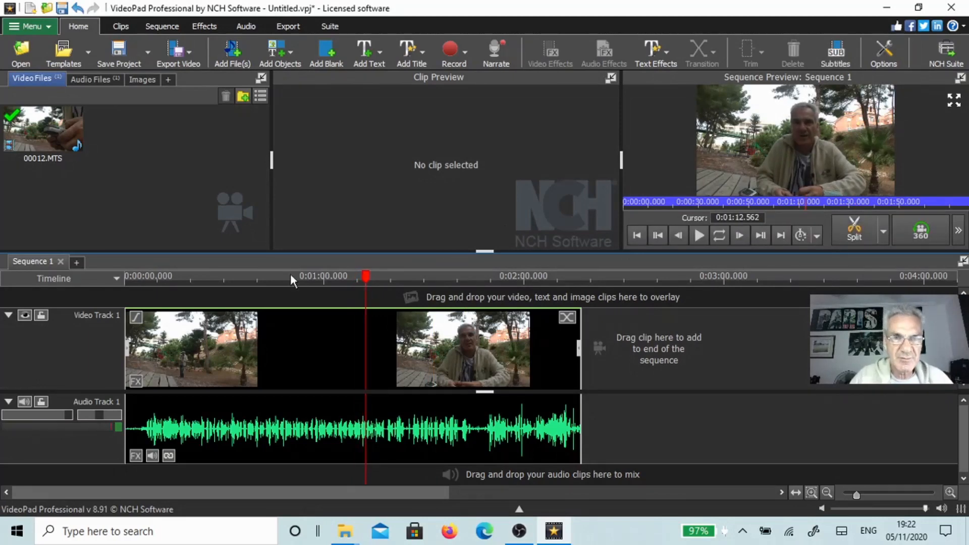
pyautogui.click(393, 342)
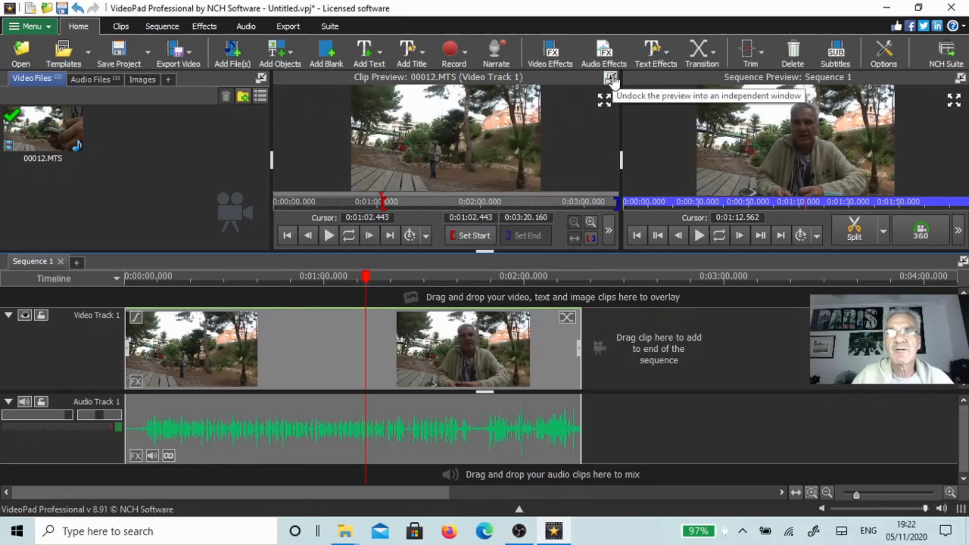
pyautogui.click(611, 78)
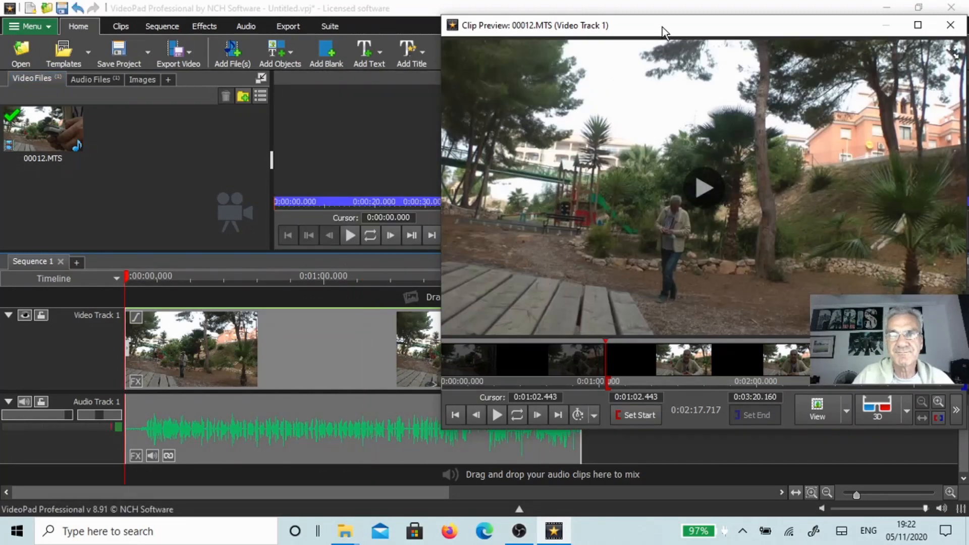
pyautogui.moveTo(663, 27); pyautogui.dragTo(669, 34)
pyautogui.click(352, 286)
pyautogui.moveTo(352, 277); pyautogui.dragTo(808, 74)
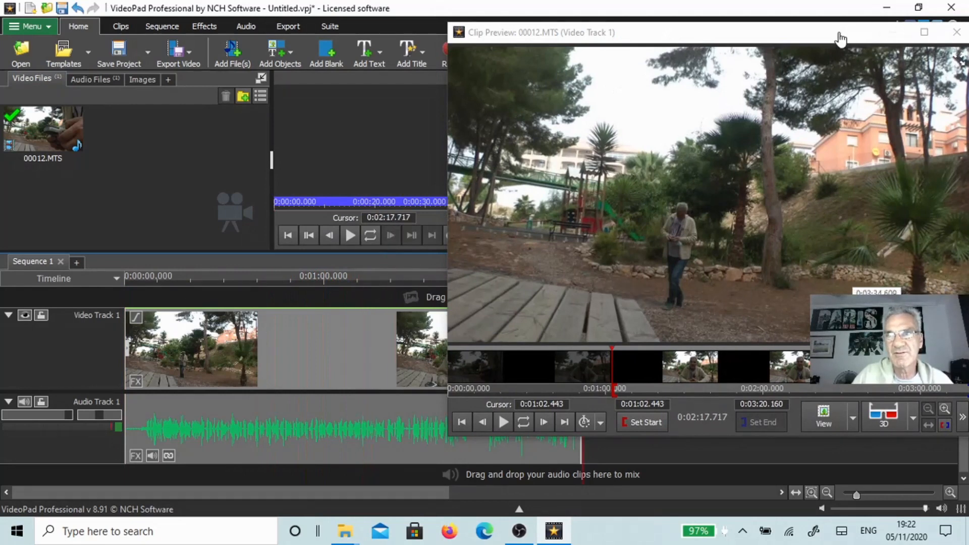
pyautogui.click(762, 41)
pyautogui.moveTo(763, 42); pyautogui.dragTo(654, 47)
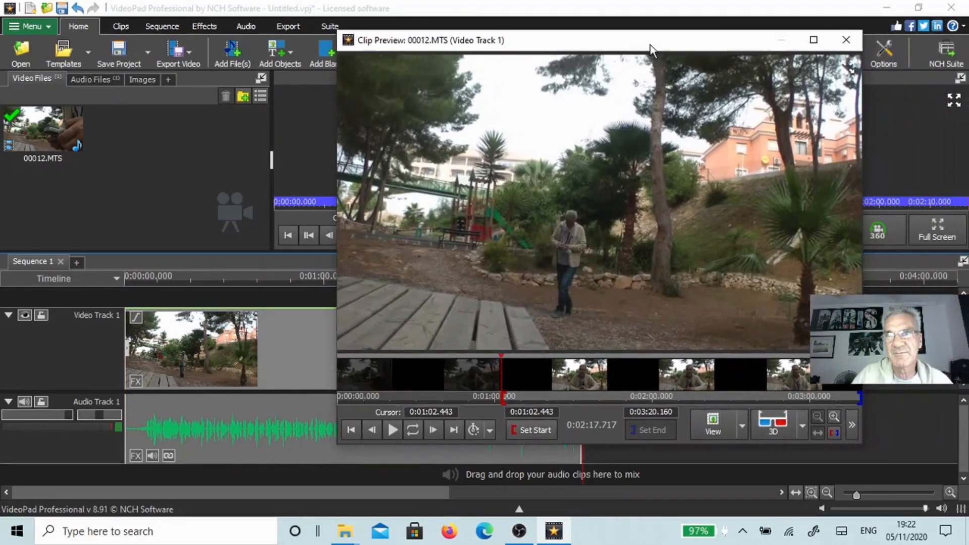
pyautogui.click(846, 40)
# Play the sequence up to 0:01:12.604 and split the 00012.MTS clip there
pyautogui.click(409, 277)
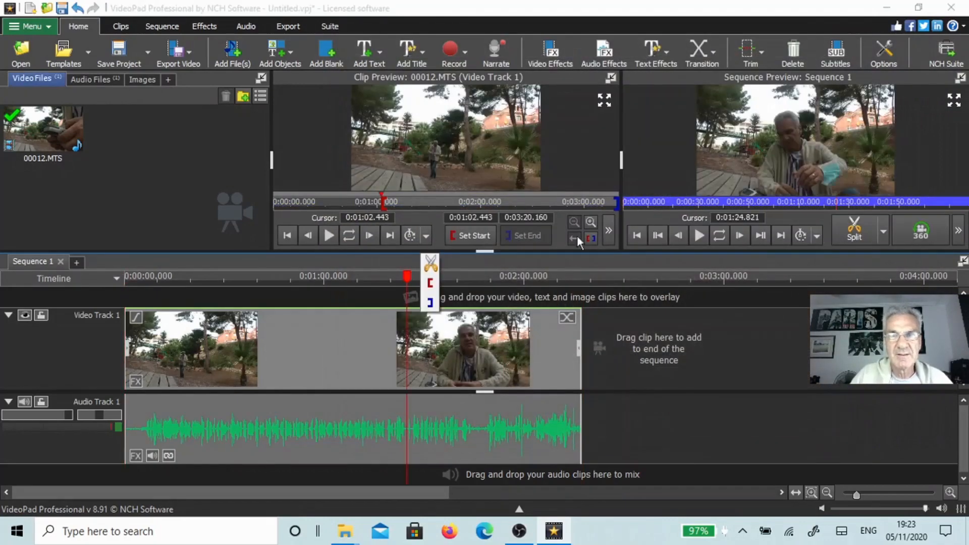
pyautogui.click(769, 142)
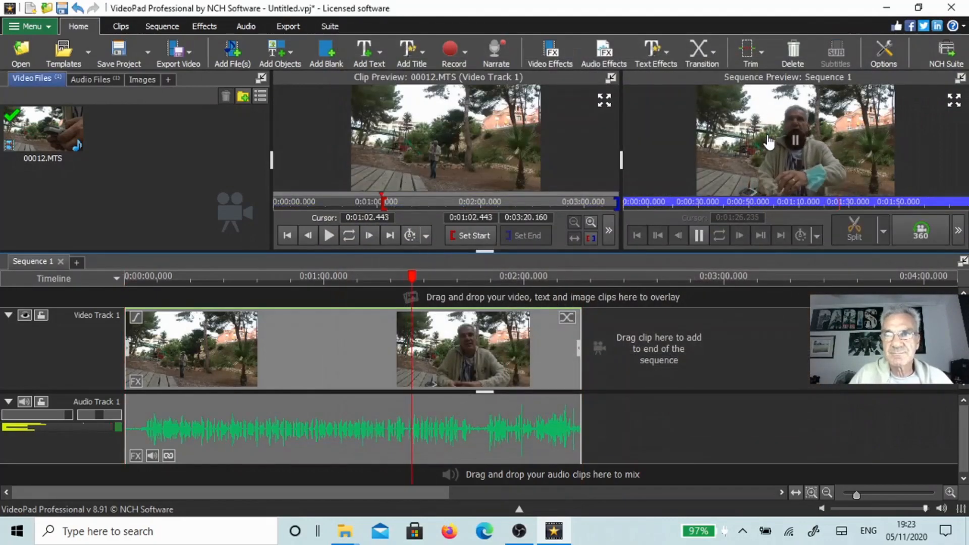
pyautogui.click(769, 142)
pyautogui.click(362, 277)
pyautogui.click(776, 147)
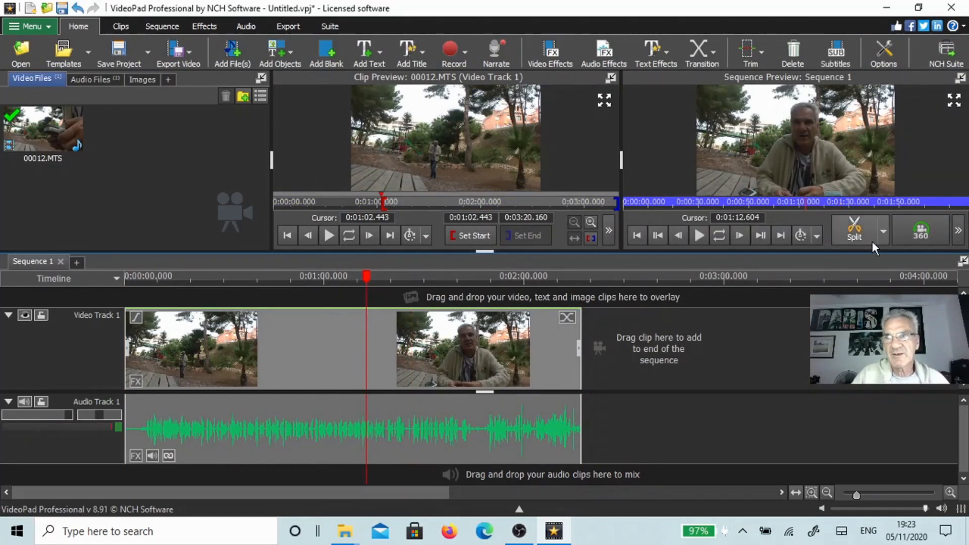
pyautogui.click(843, 232)
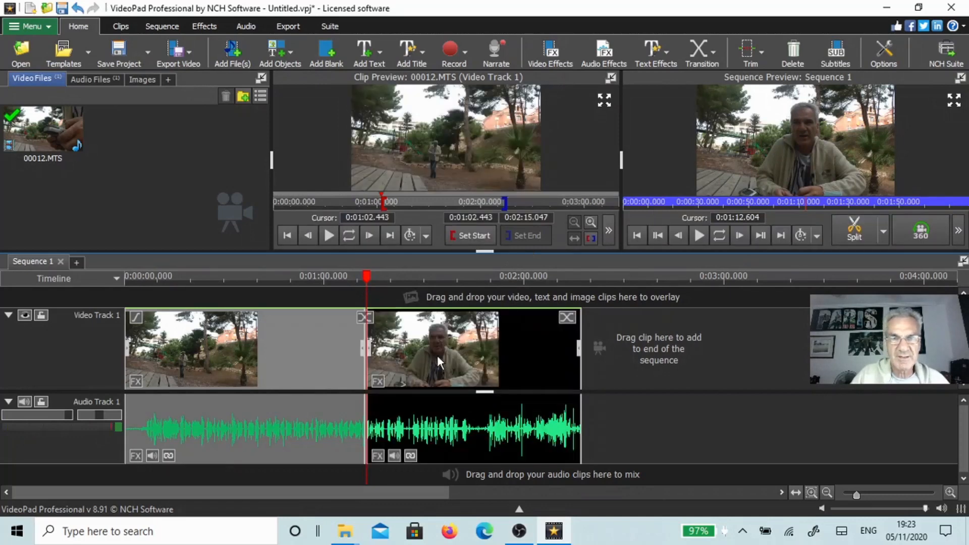
# Show the clip preview of the second part of the split clip in a separate window beside its effects icon
pyautogui.click(438, 362)
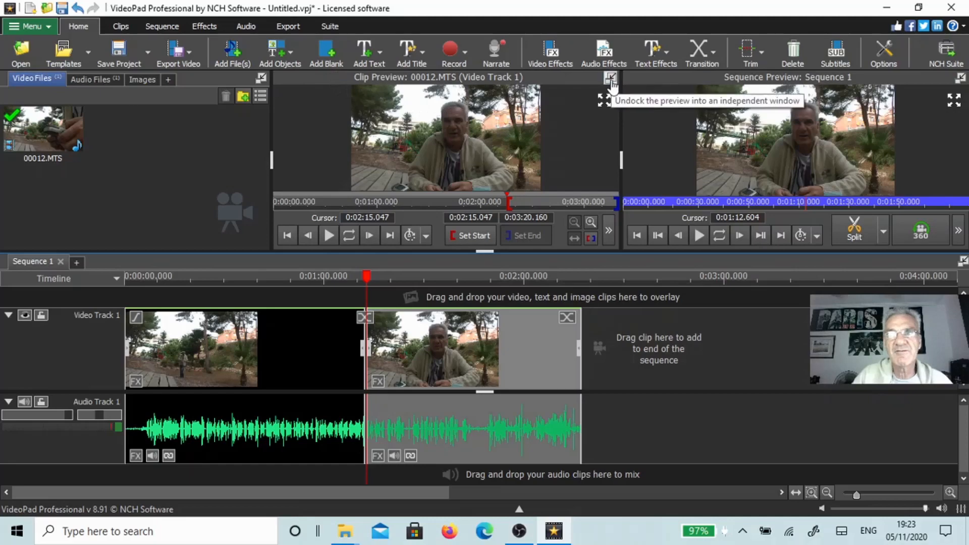
pyautogui.click(611, 78)
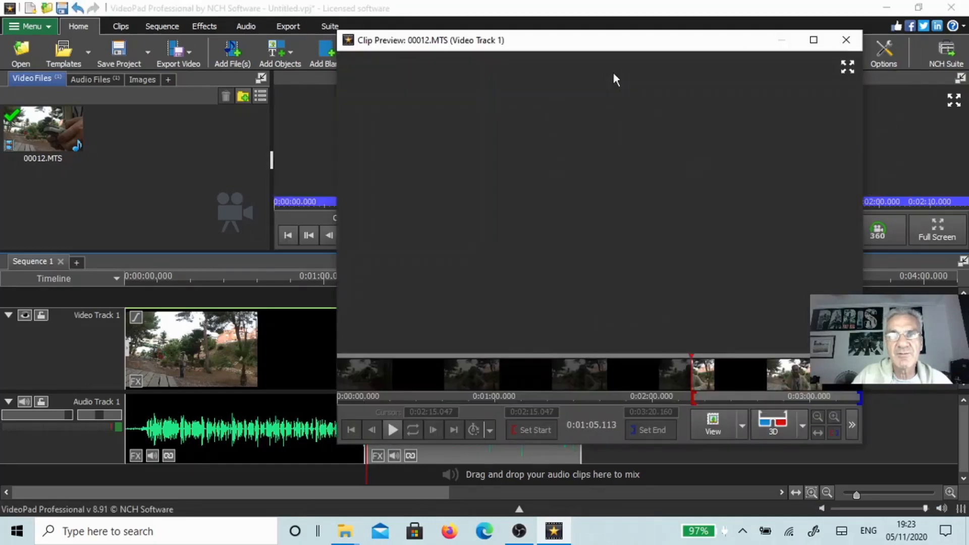
pyautogui.moveTo(620, 46); pyautogui.dragTo(723, 39)
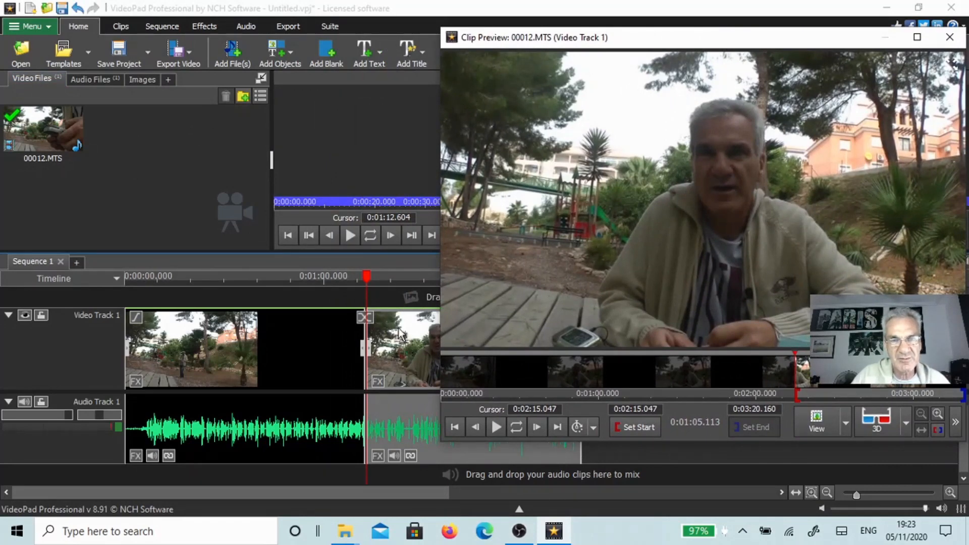
# Add the Color Curves effect to the second part, bend the upper RGB curve upward to brighten it, and close the effects and preview windows
pyautogui.click(380, 382)
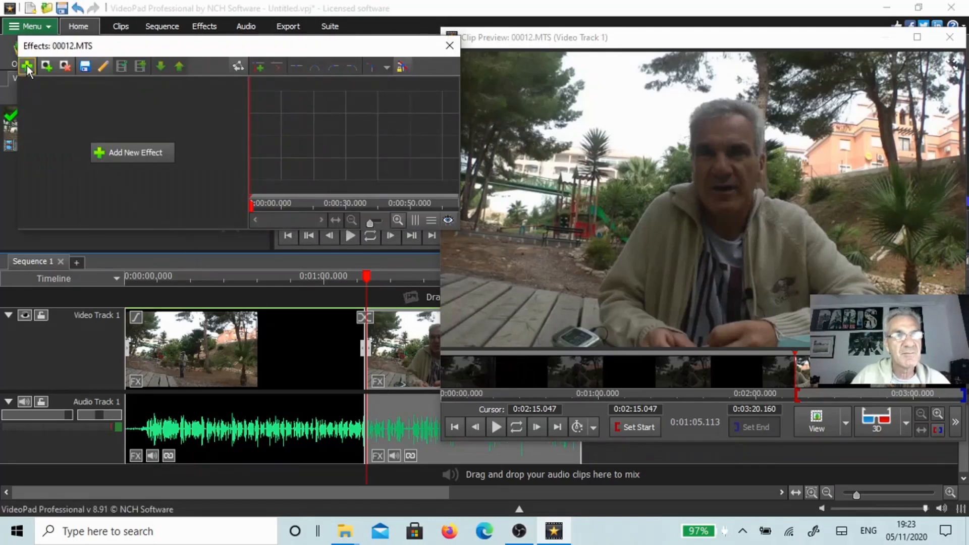
pyautogui.click(27, 65)
pyautogui.scroll(-4, 184, 209)
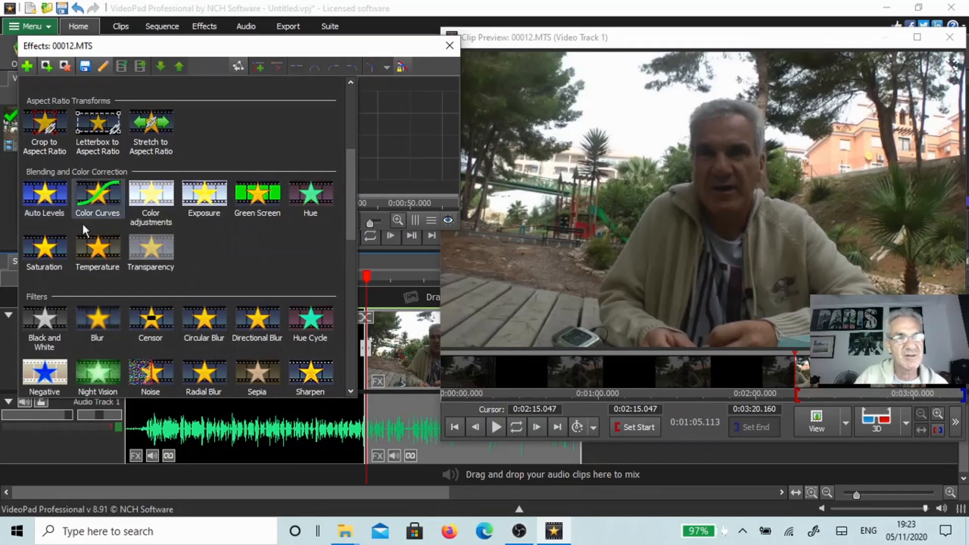
pyautogui.click(99, 197)
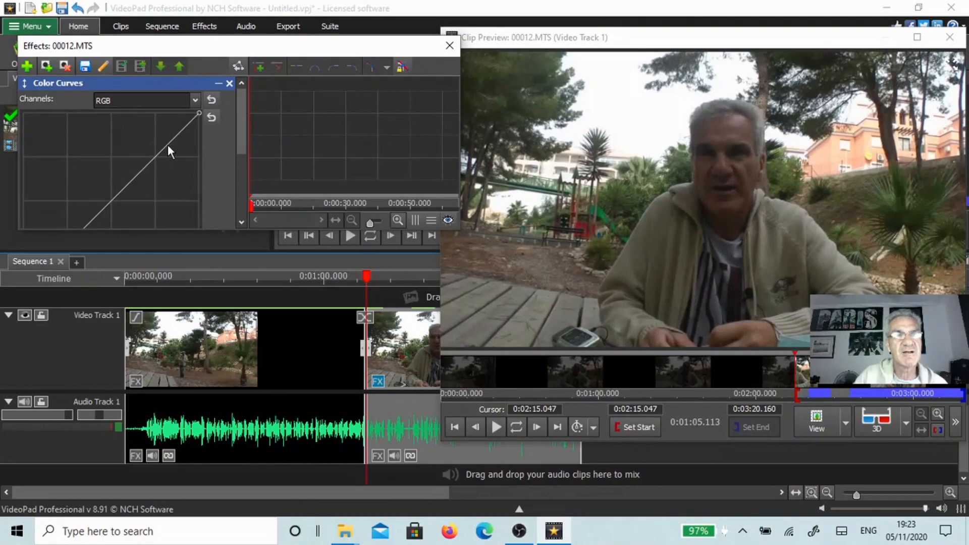
pyautogui.moveTo(167, 145); pyautogui.dragTo(150, 137)
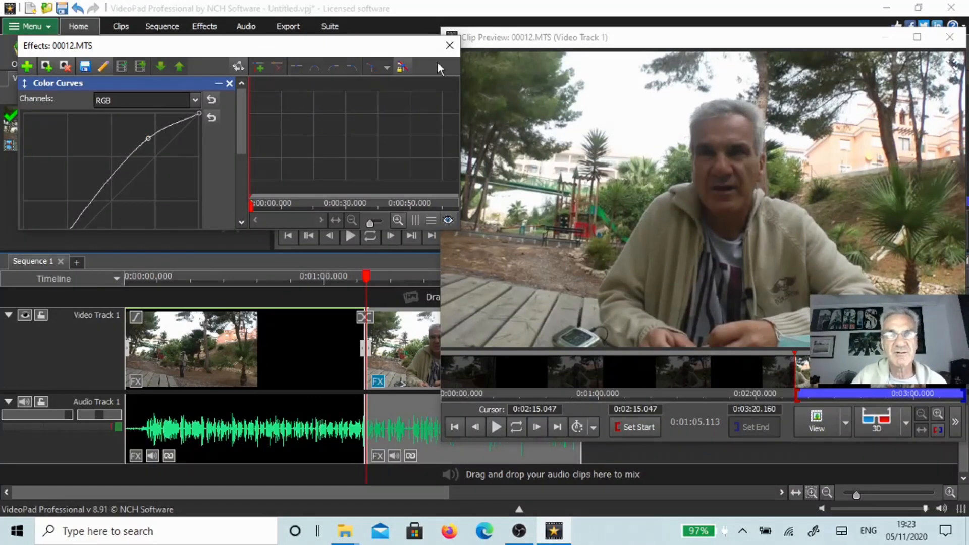
pyautogui.click(448, 45)
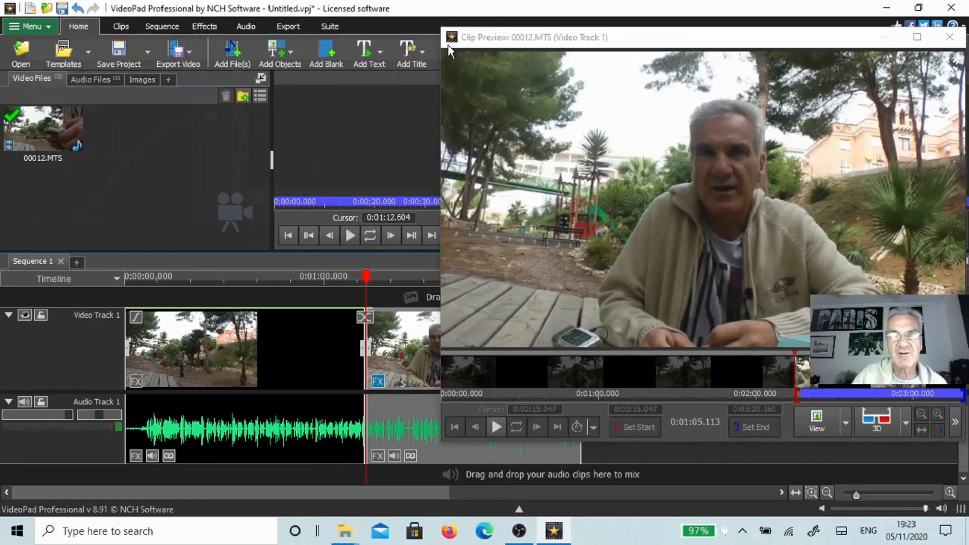
pyautogui.click(949, 37)
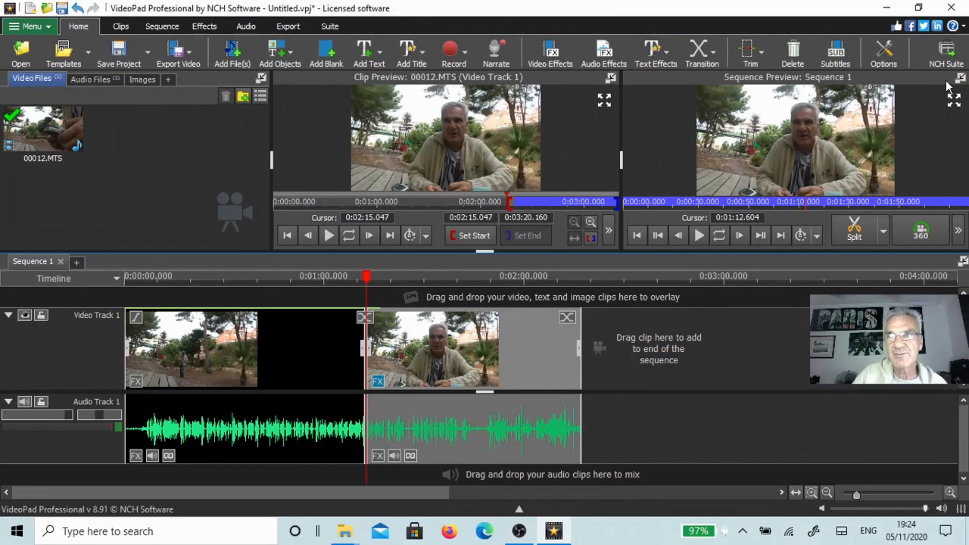
# Show the sequence preview in a separate window and compare the picture before and after the split by playing from 0:01:02.870 and scrubbing across it
pyautogui.click(960, 78)
pyautogui.moveTo(485, 14); pyautogui.dragTo(683, 29)
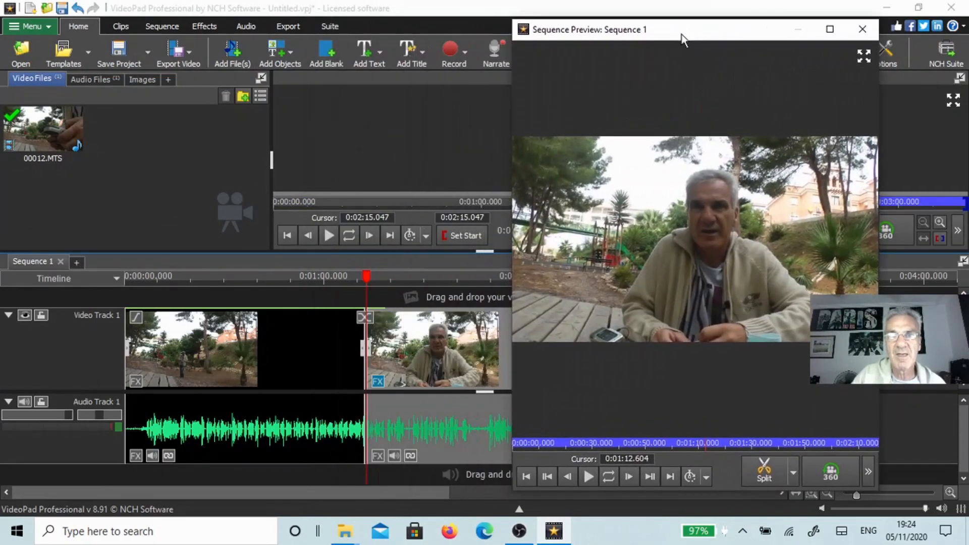
pyautogui.click(334, 277)
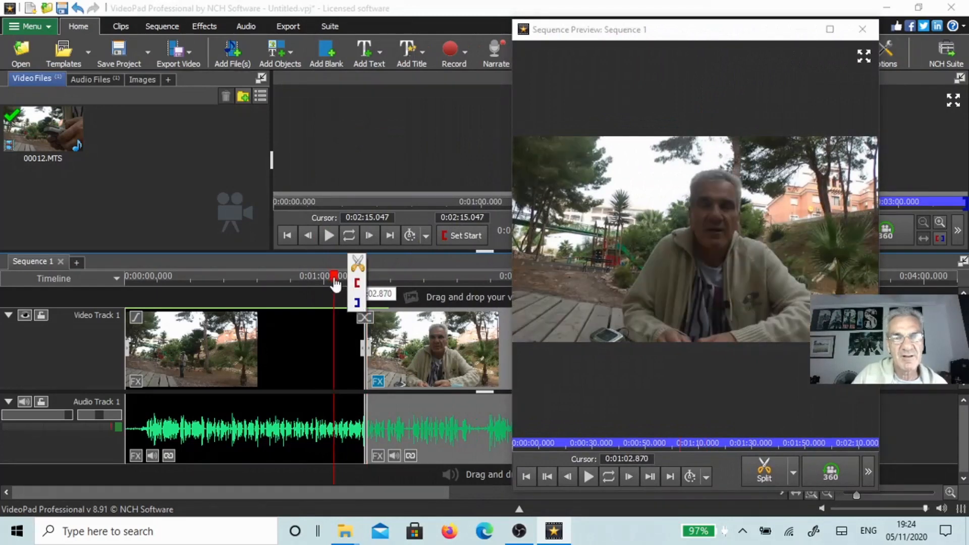
pyautogui.click(641, 314)
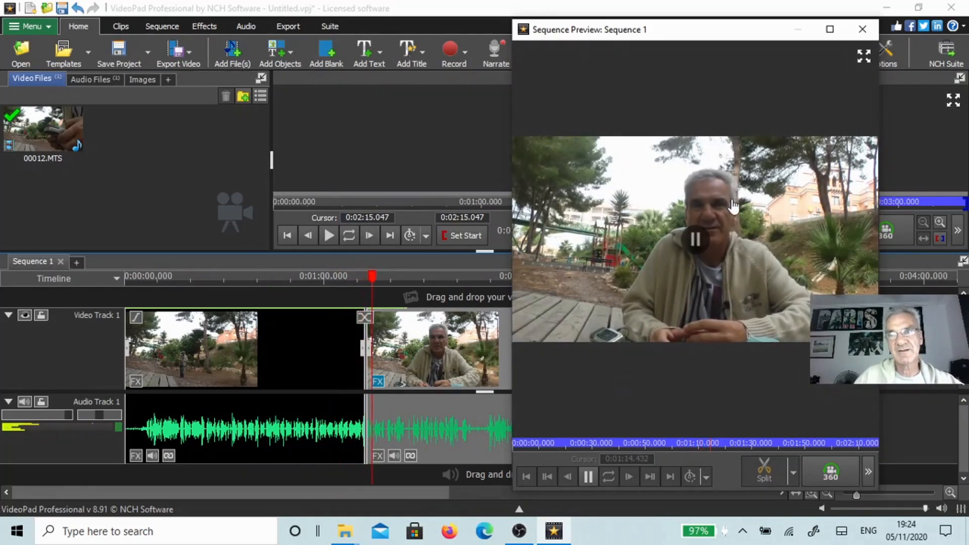
pyautogui.click(699, 251)
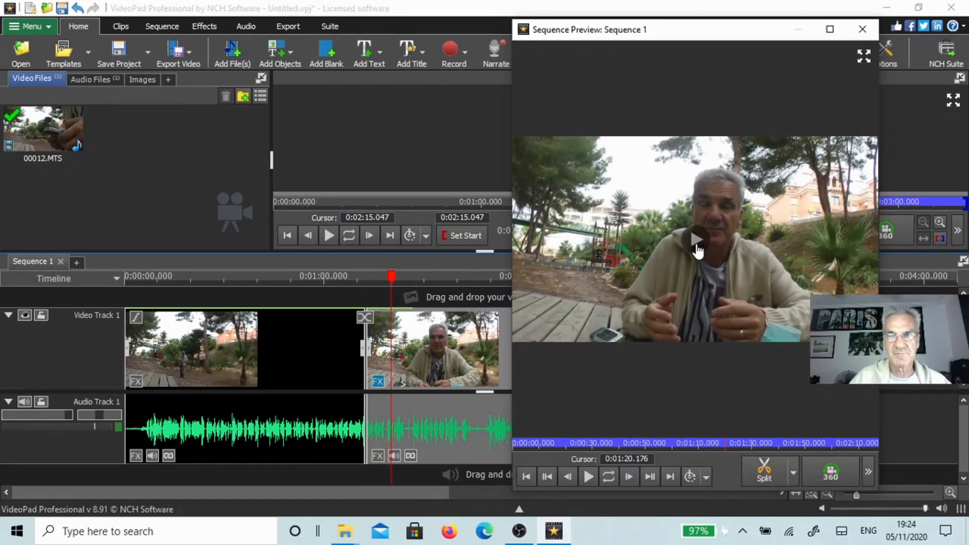
pyautogui.click(353, 286)
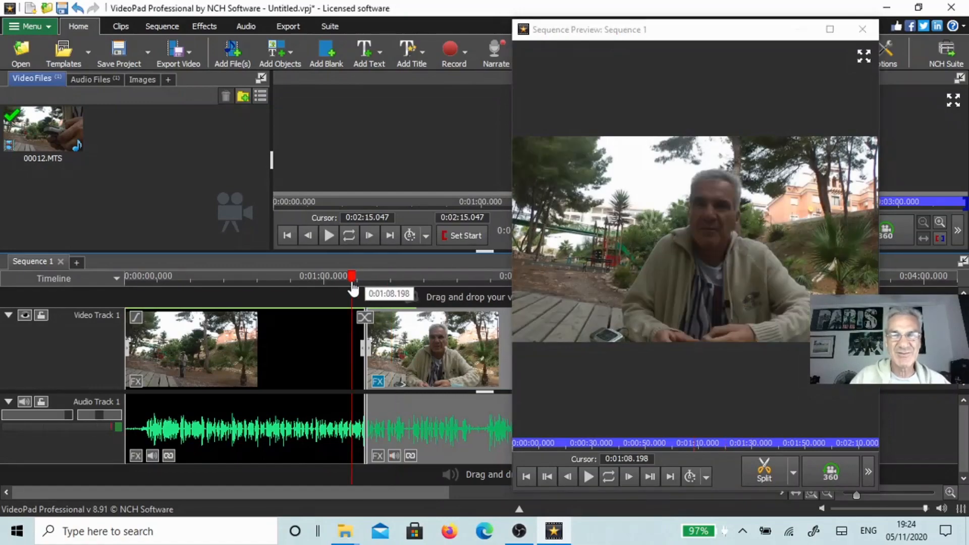
pyautogui.moveTo(353, 288); pyautogui.dragTo(393, 296)
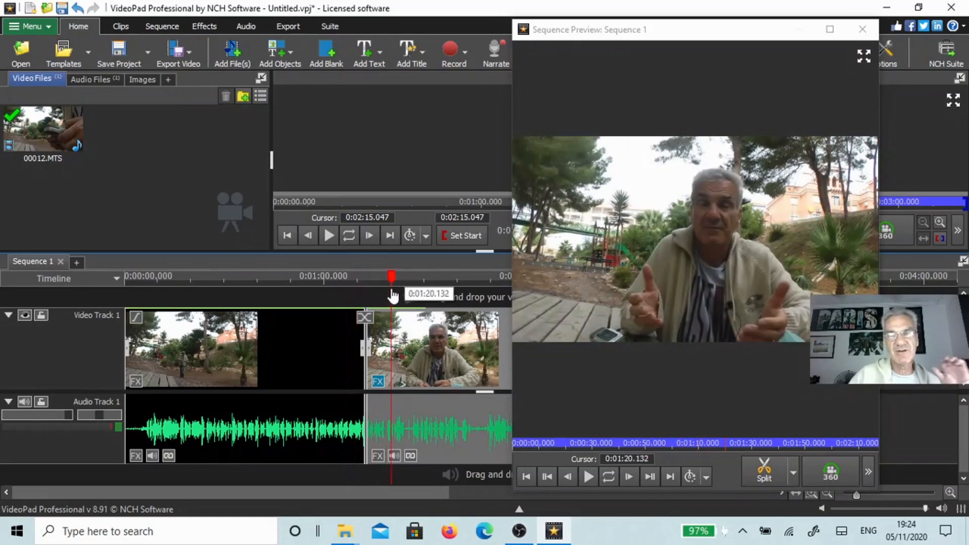